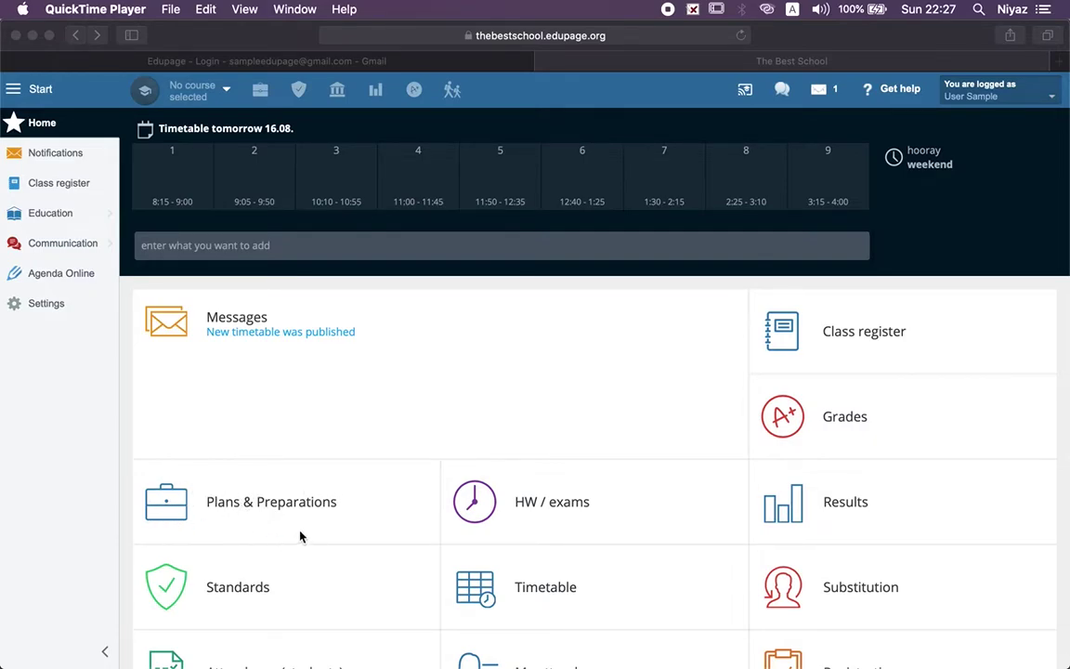
Open the Grade 1 Course 1 plan in Plans & Preparations and start creating it
{"action": "left_click", "coordinate": [334, 511]}
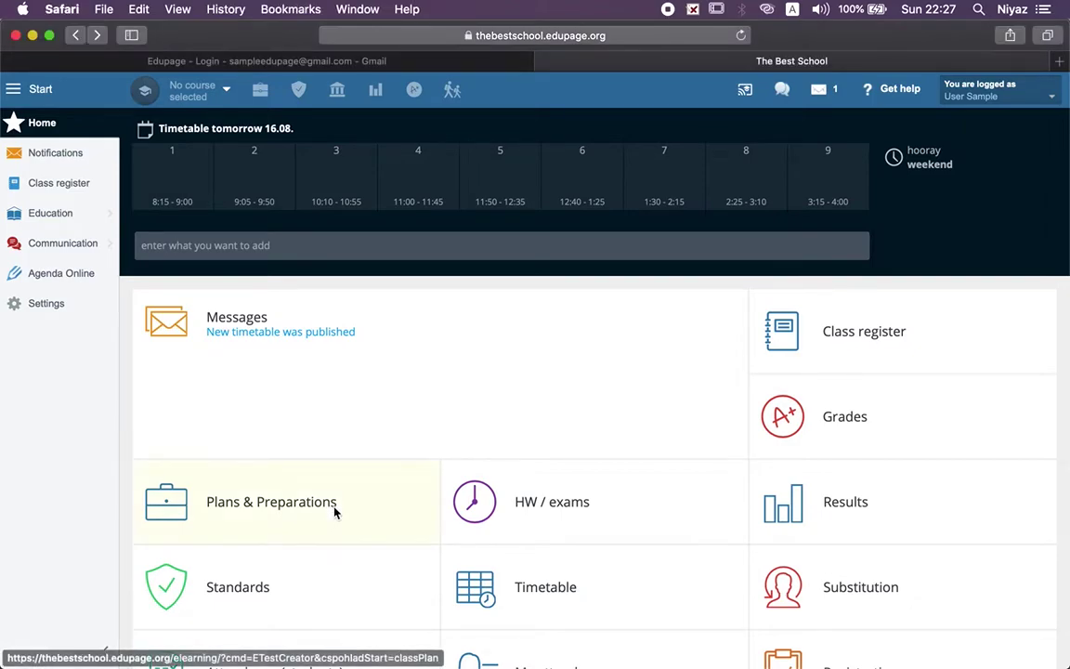
{"action": "left_click", "coordinate": [260, 96]}
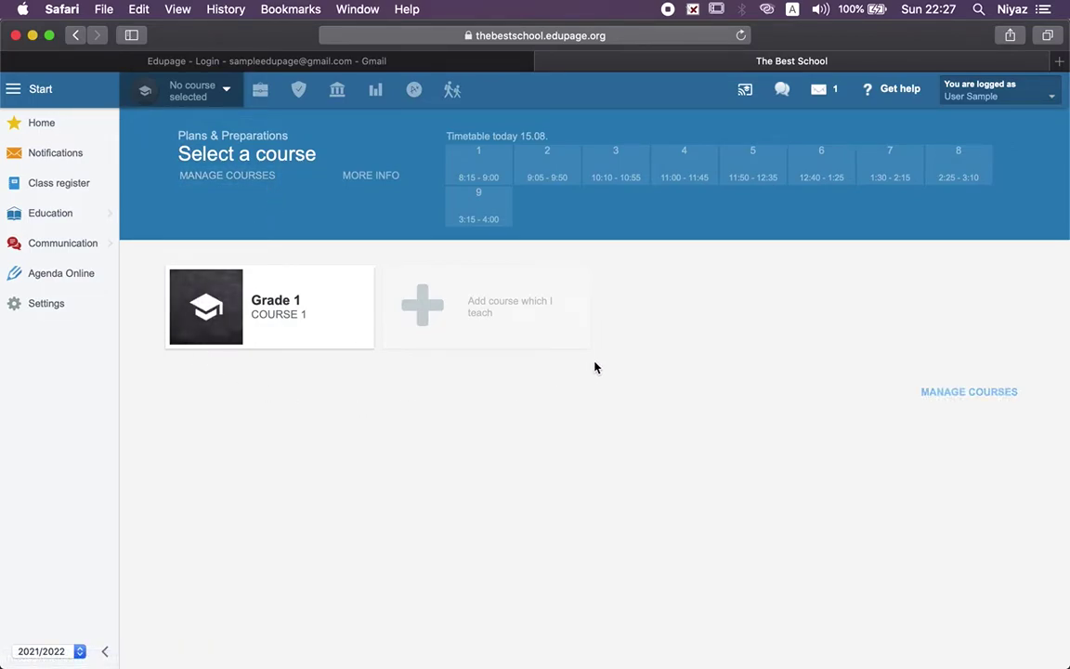
{"action": "mouse_move", "coordinate": [289, 331]}
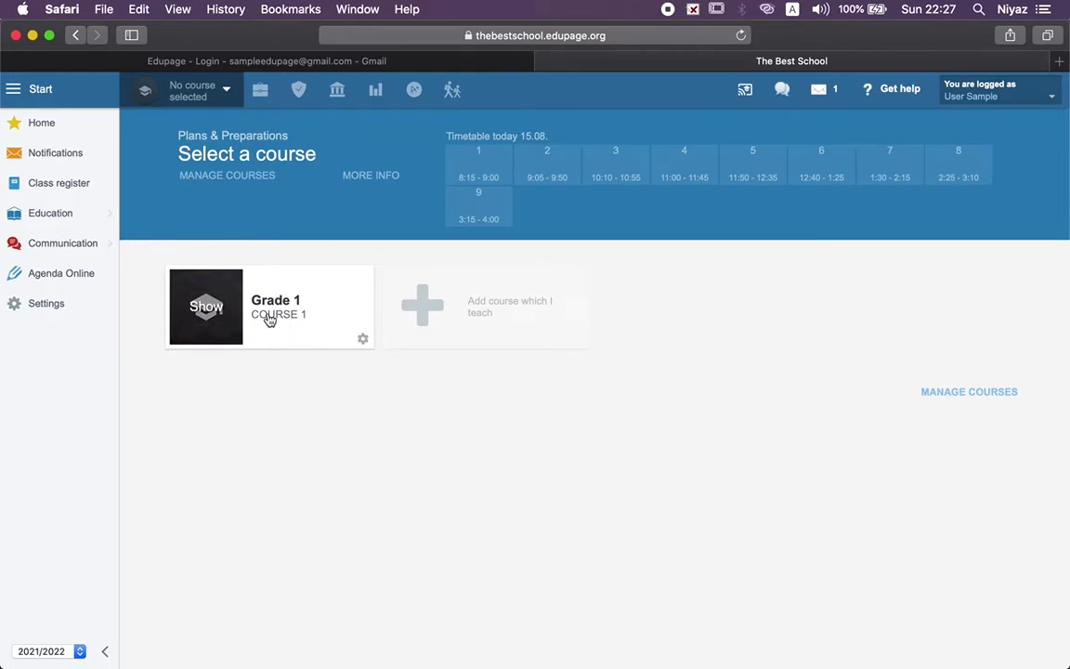
{"action": "left_click", "coordinate": [269, 320]}
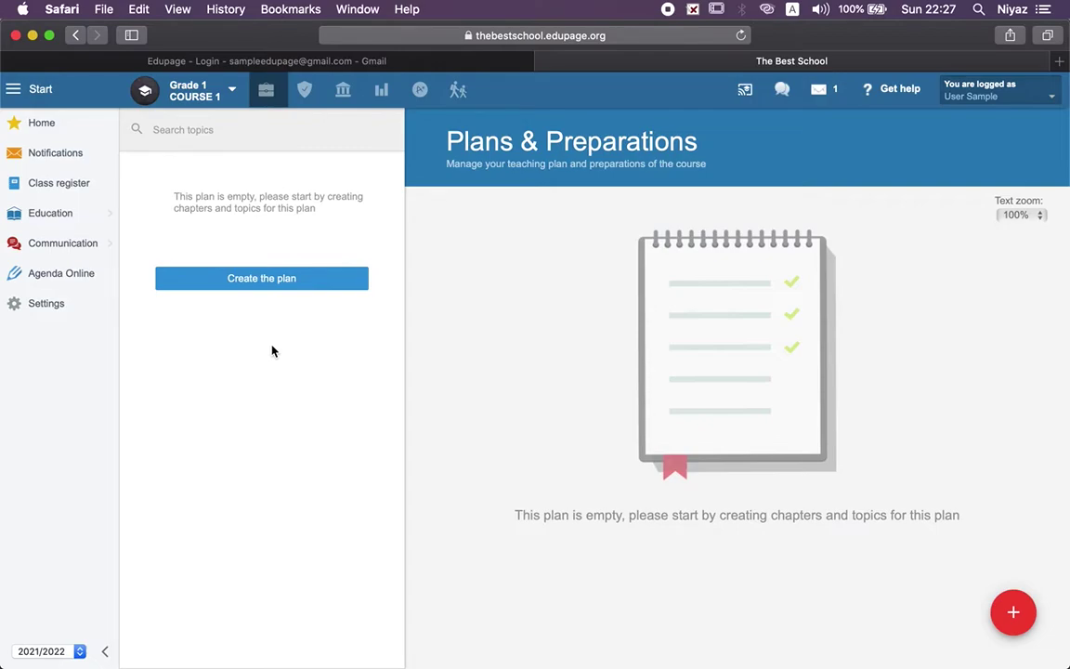
{"action": "left_click", "coordinate": [283, 280]}
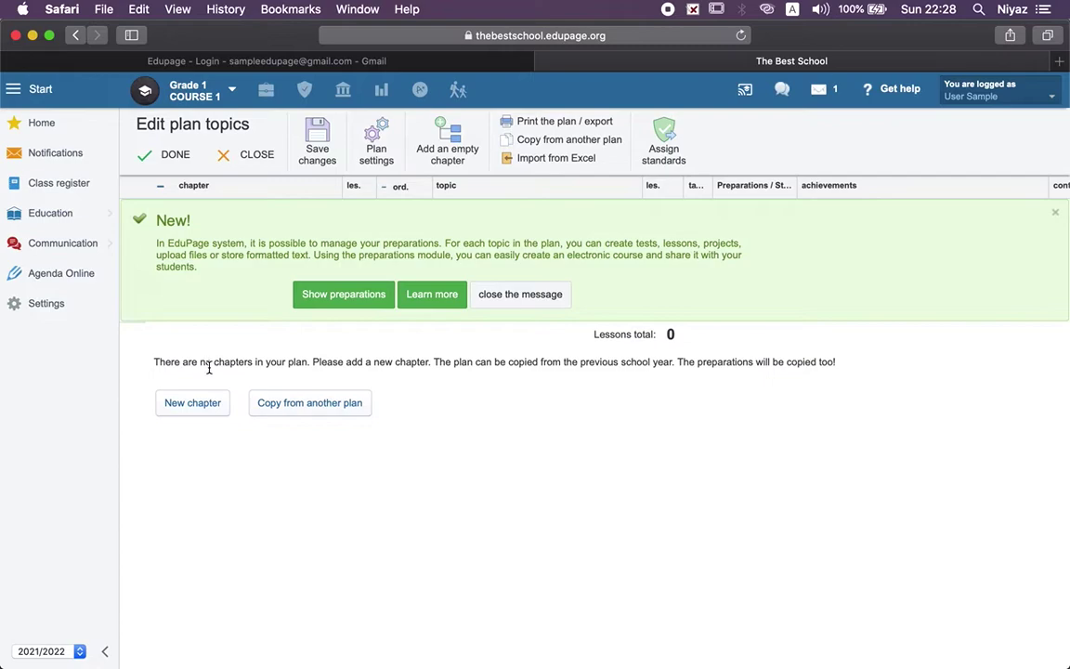
Add a chapter named Chapter 1 and give Topic 1.1 2 lessons
{"action": "left_click", "coordinate": [195, 405]}
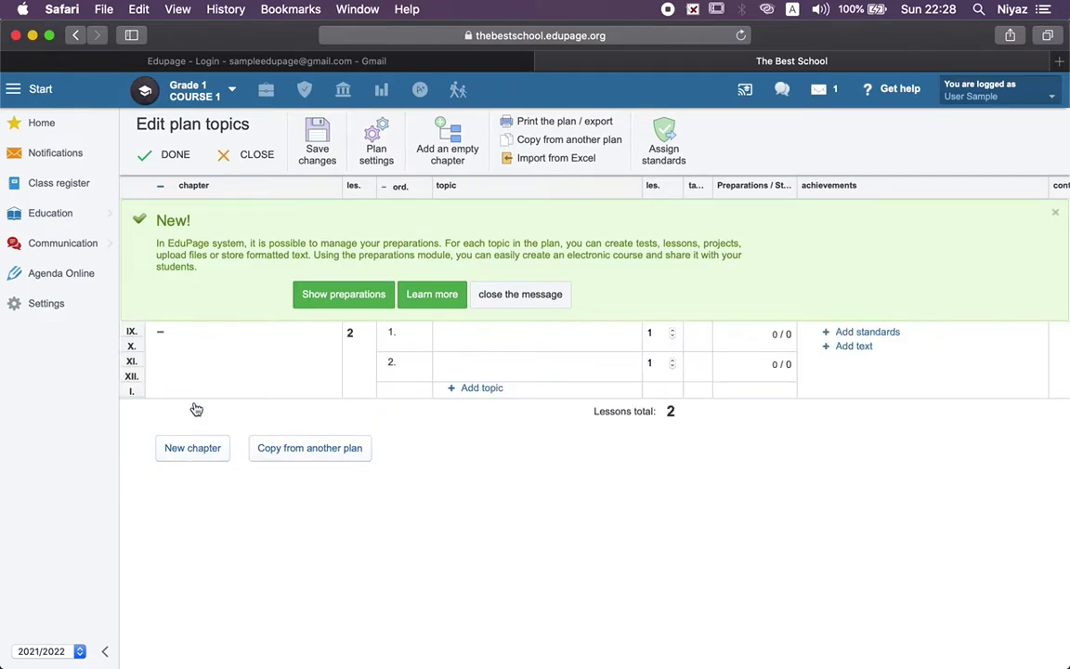
{"action": "left_click", "coordinate": [225, 340]}
{"action": "type", "text": "C"}
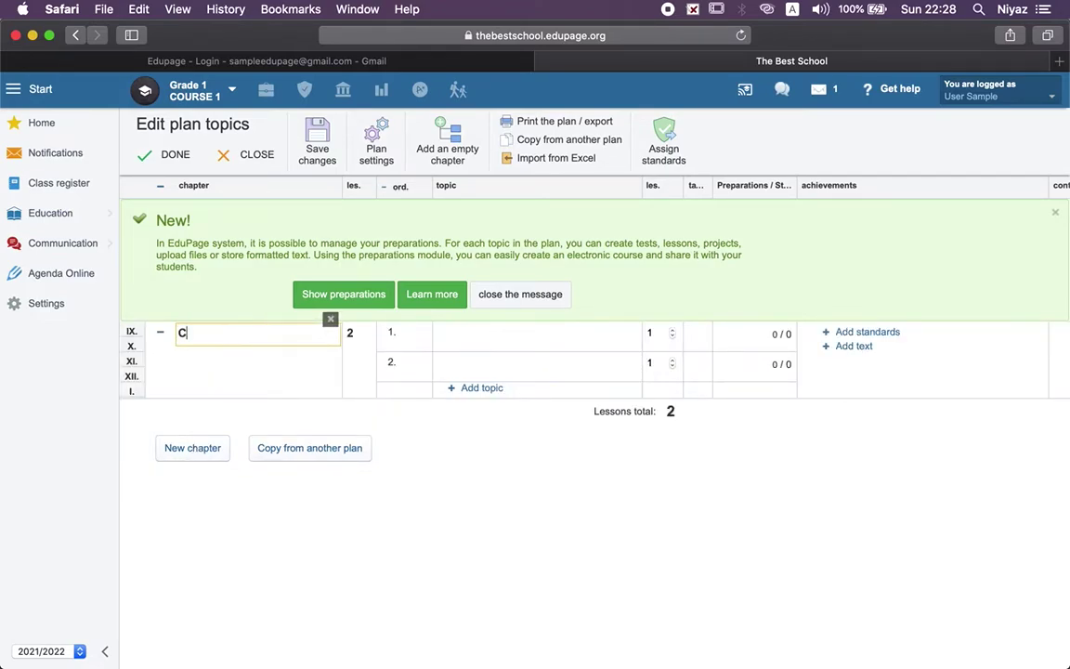
{"action": "type", "text": "hapter 1"}
{"action": "key", "text": "Tab"}
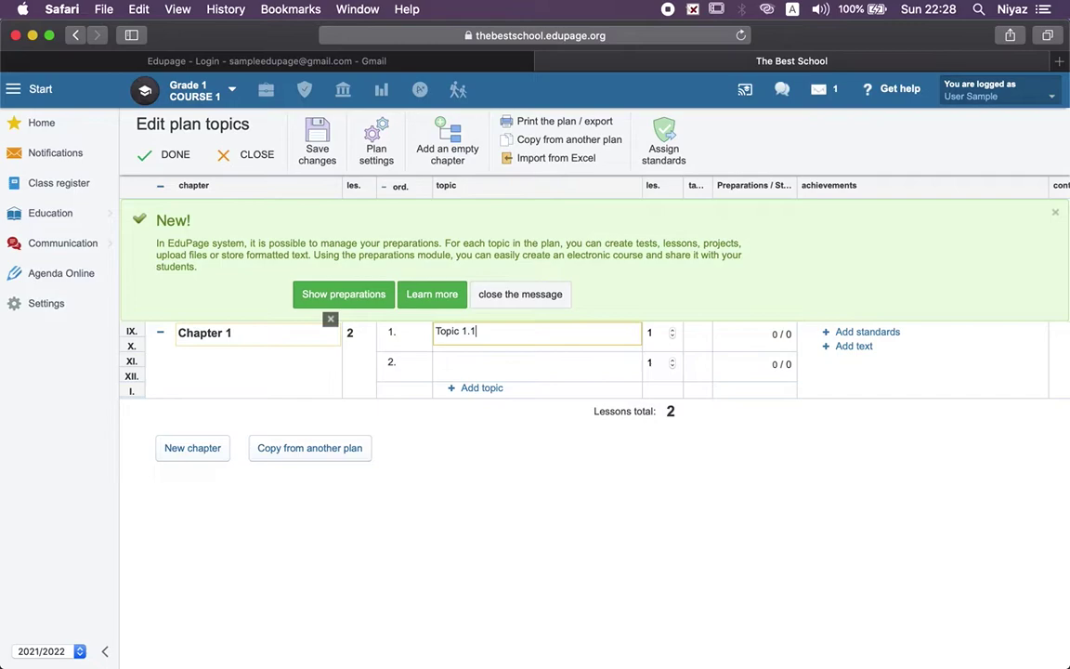
{"action": "left_click", "coordinate": [667, 332]}
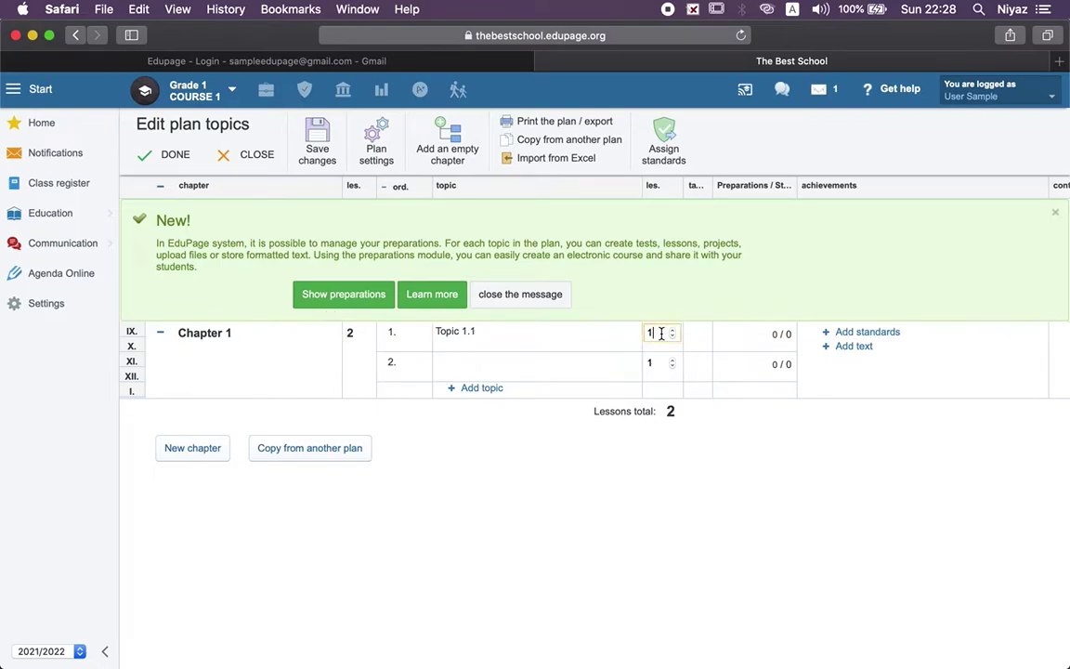
{"action": "left_click", "coordinate": [672, 331]}
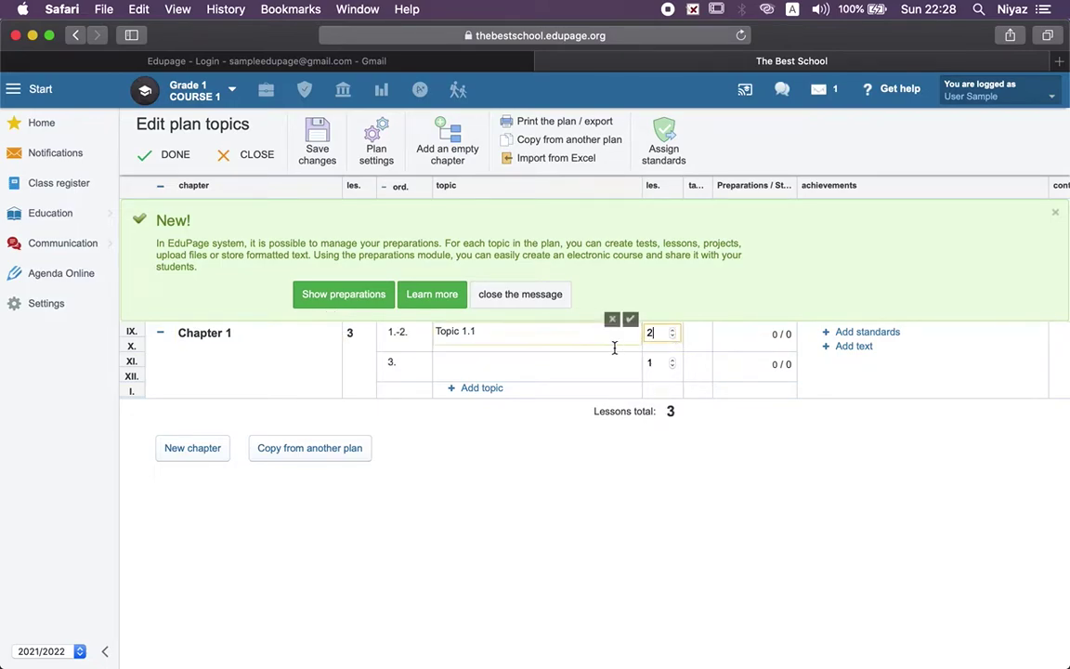
Name Topic 1.2 with 3 lessons and add a third row, Topic 1.3
{"action": "left_click", "coordinate": [575, 365]}
{"action": "type", "text": "Topic 1.2"}
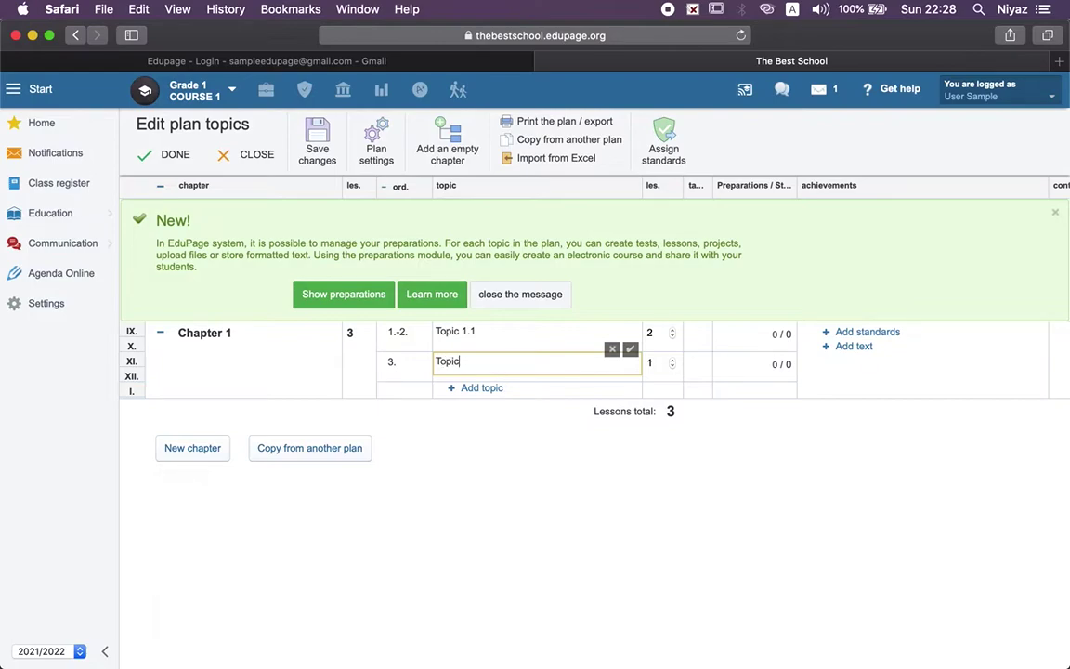
{"action": "double_click", "coordinate": [673, 362]}
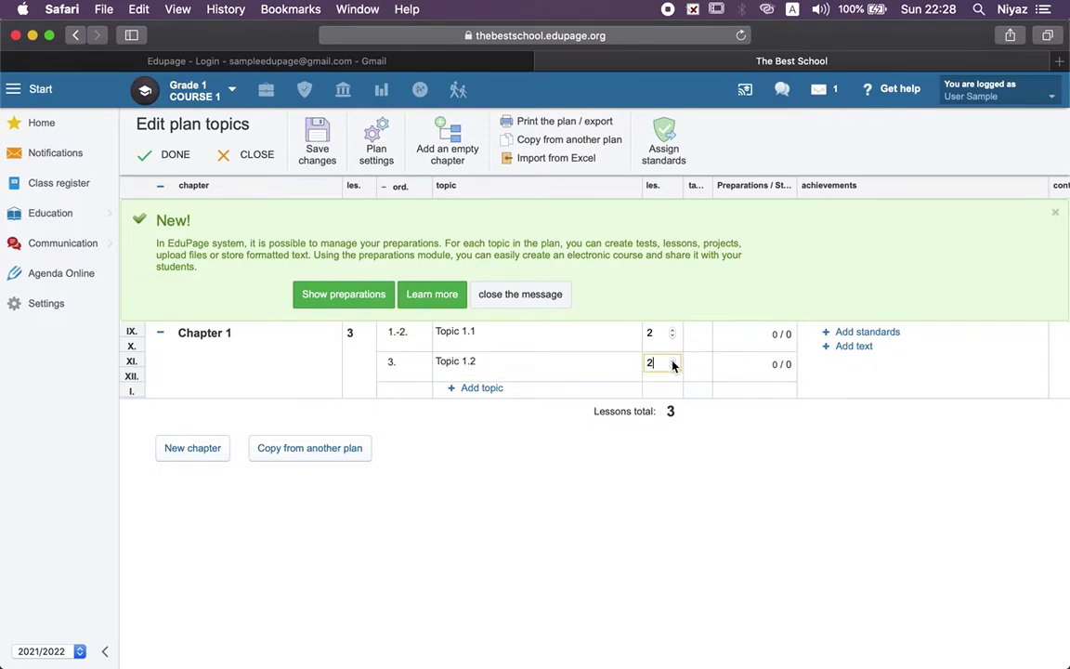
{"action": "left_click", "coordinate": [481, 388]}
{"action": "left_click", "coordinate": [474, 391]}
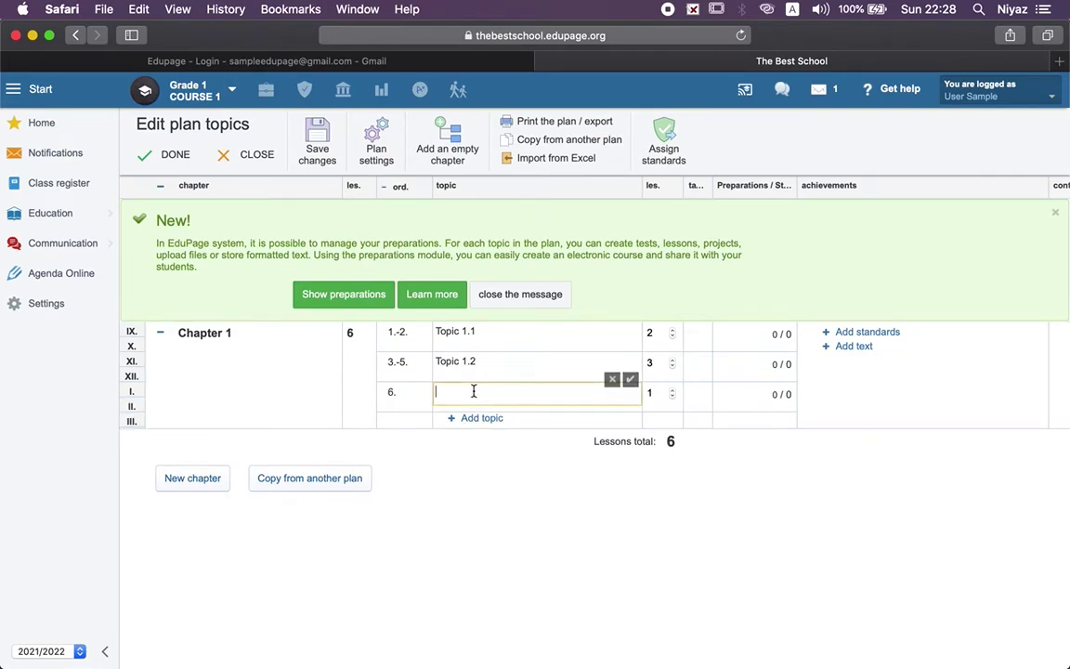
{"action": "type", "text": "Topic 1.3"}
Add Chapter 2 with Topic 2.1 and Topic 2.2, one lesson each
{"action": "left_click", "coordinate": [197, 479]}
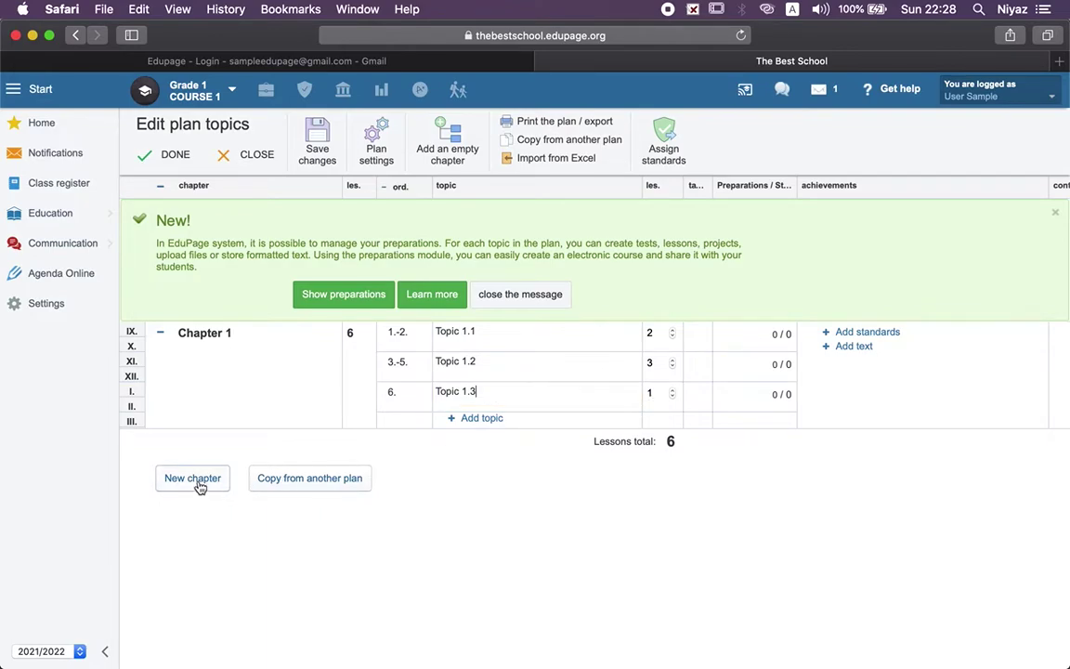
{"action": "type", "text": "Chapter 2"}
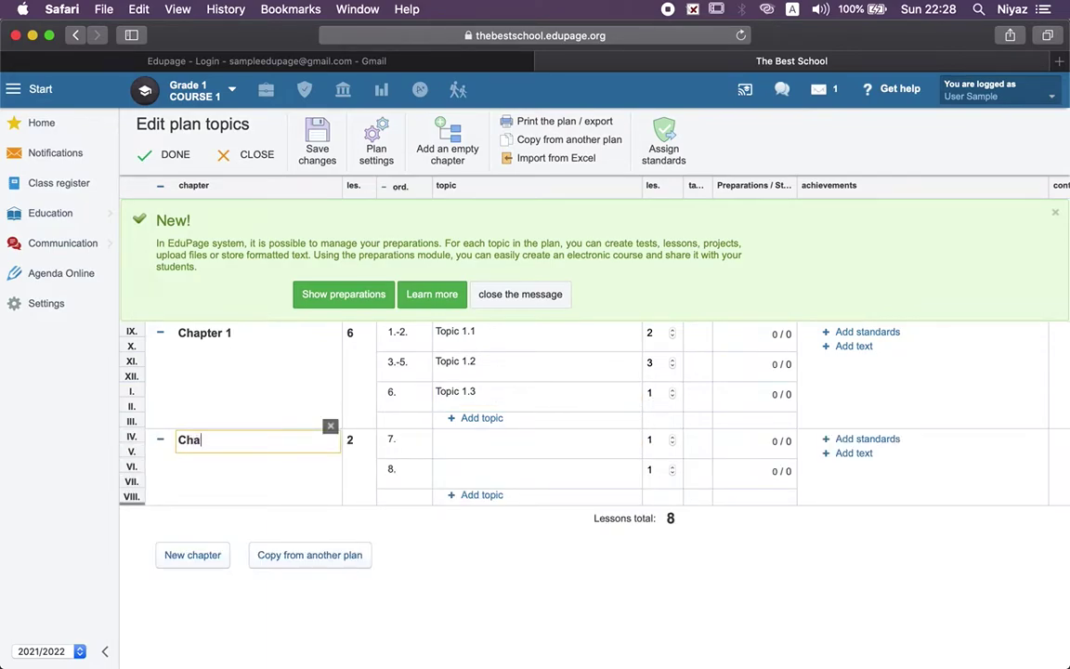
{"action": "left_click", "coordinate": [471, 448]}
{"action": "type", "text": "Topic 2.1"}
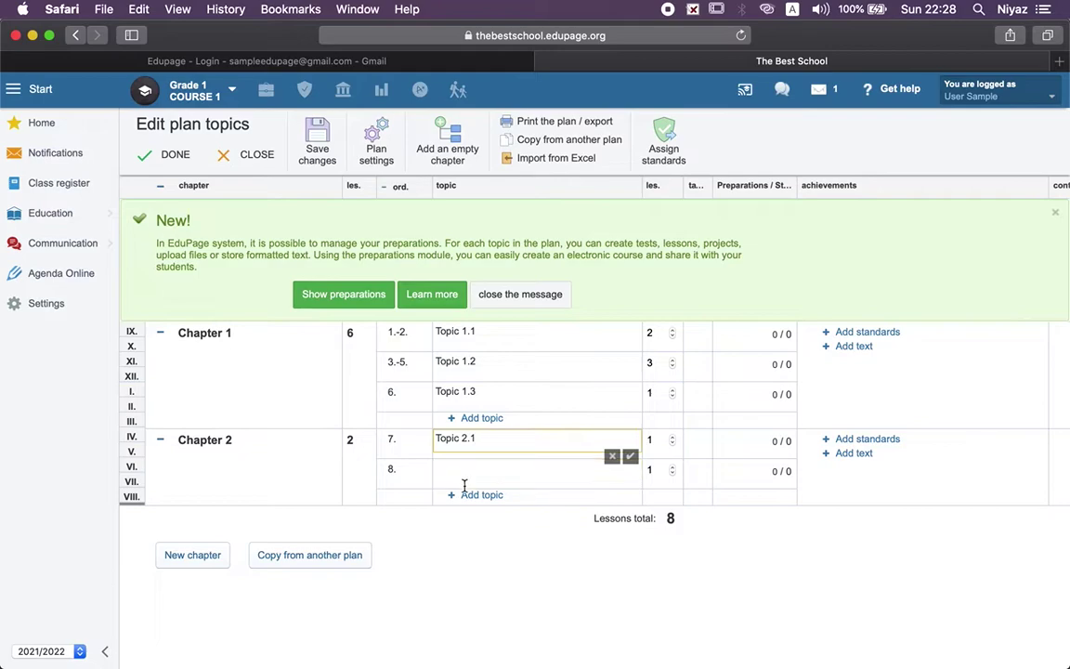
{"action": "left_click", "coordinate": [463, 474]}
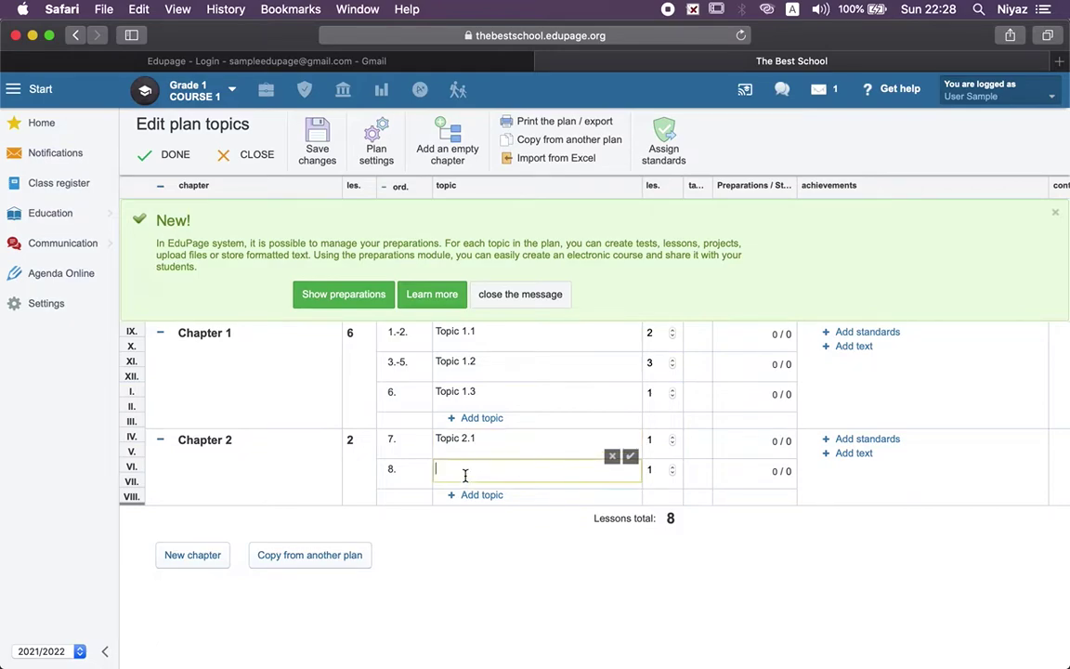
{"action": "type", "text": "Topic 2.2"}
{"action": "key", "text": "Return"}
Save the plan, finish with DONE, and expand Chapter 2 in the plan list
{"action": "left_click", "coordinate": [318, 143]}
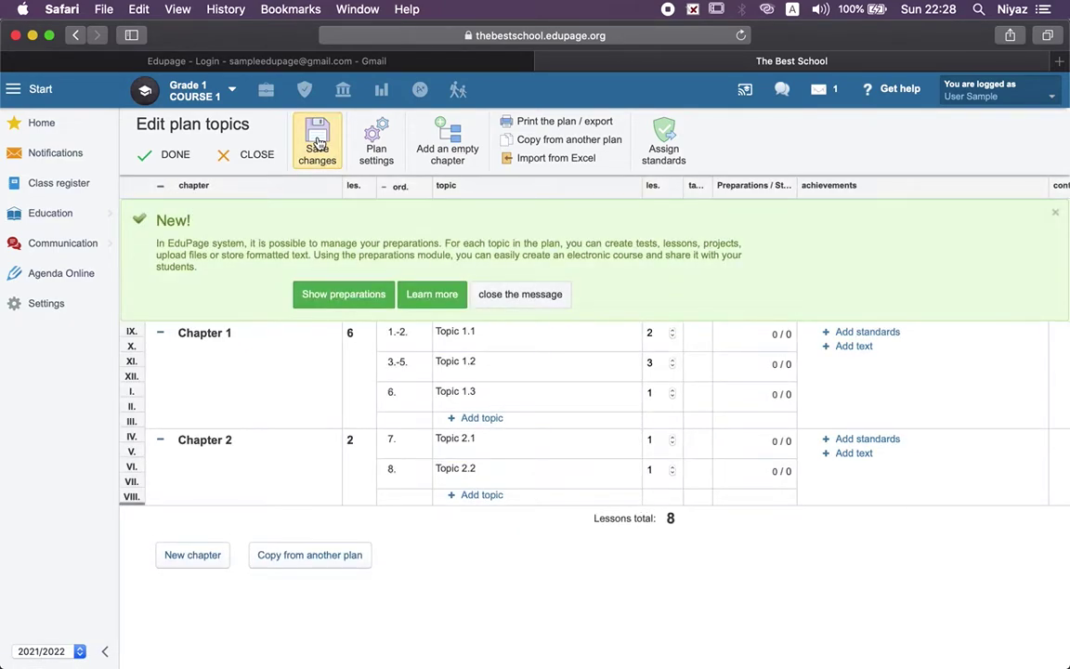
{"action": "left_click", "coordinate": [163, 157]}
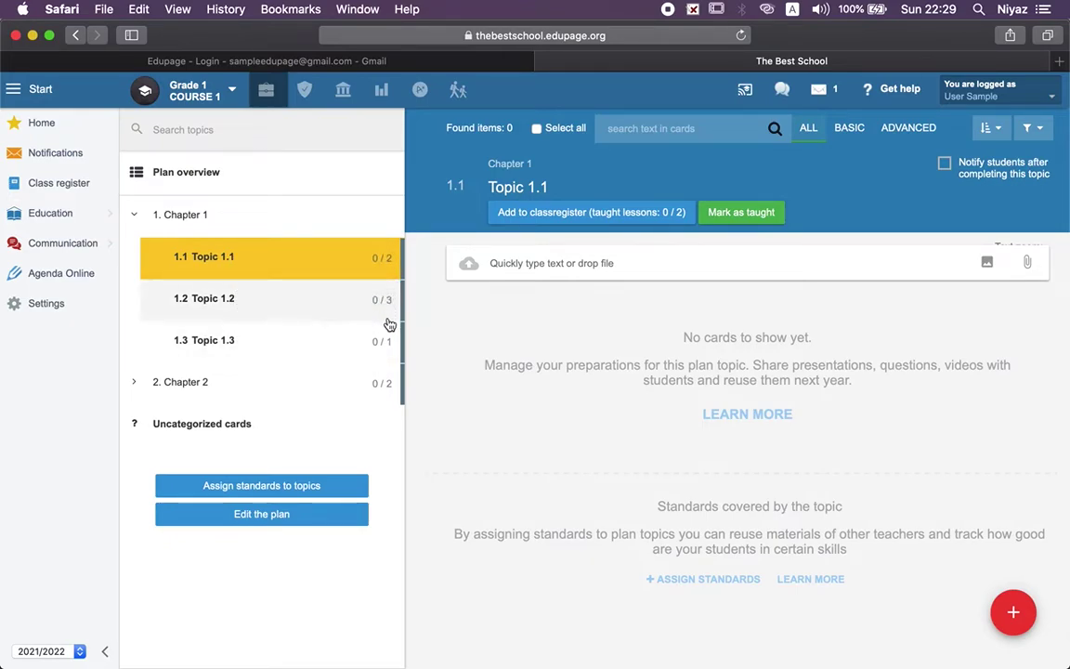
{"action": "left_click", "coordinate": [135, 382]}
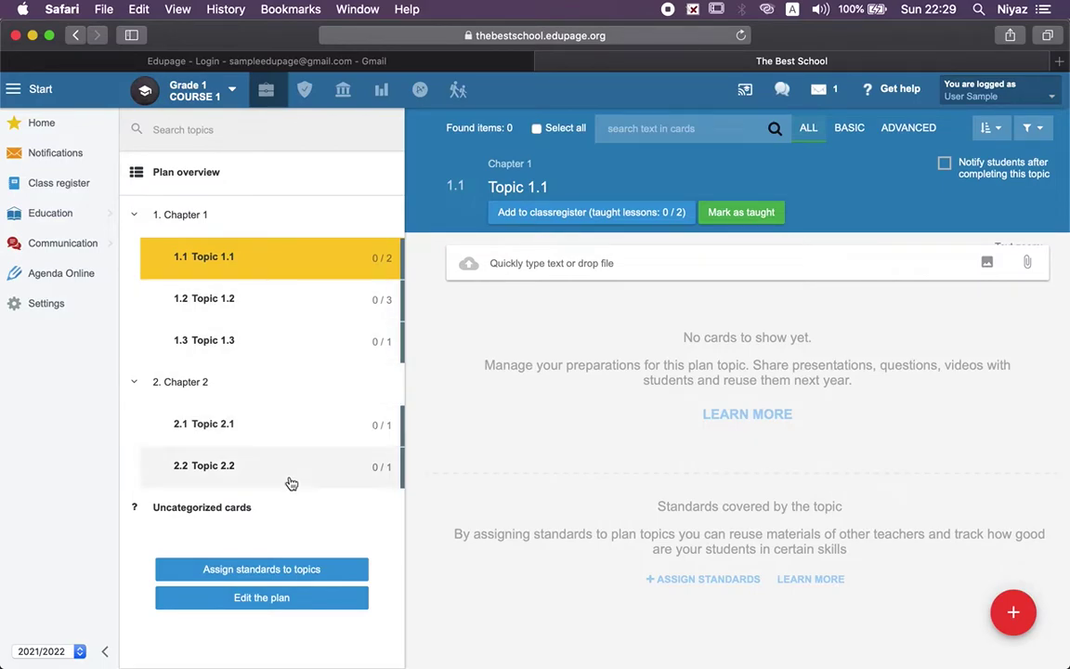
Reopen the plan editor, choose Import from Excel, and switch to the blank Book4 workbook
{"action": "left_click", "coordinate": [270, 597]}
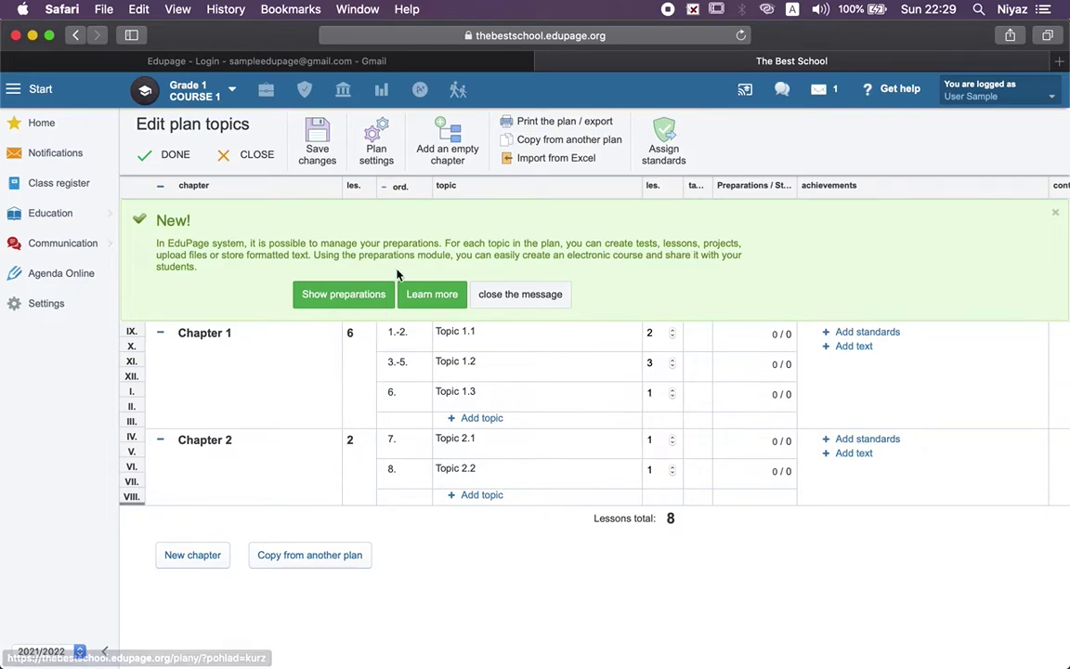
{"action": "left_click", "coordinate": [557, 159]}
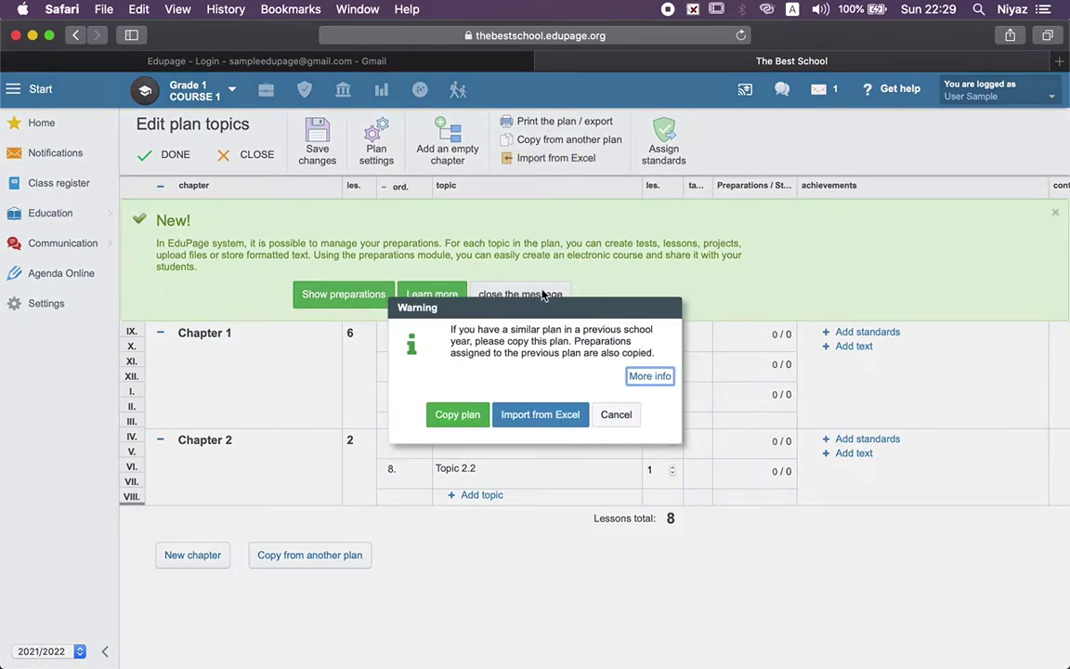
{"action": "left_click", "coordinate": [548, 419]}
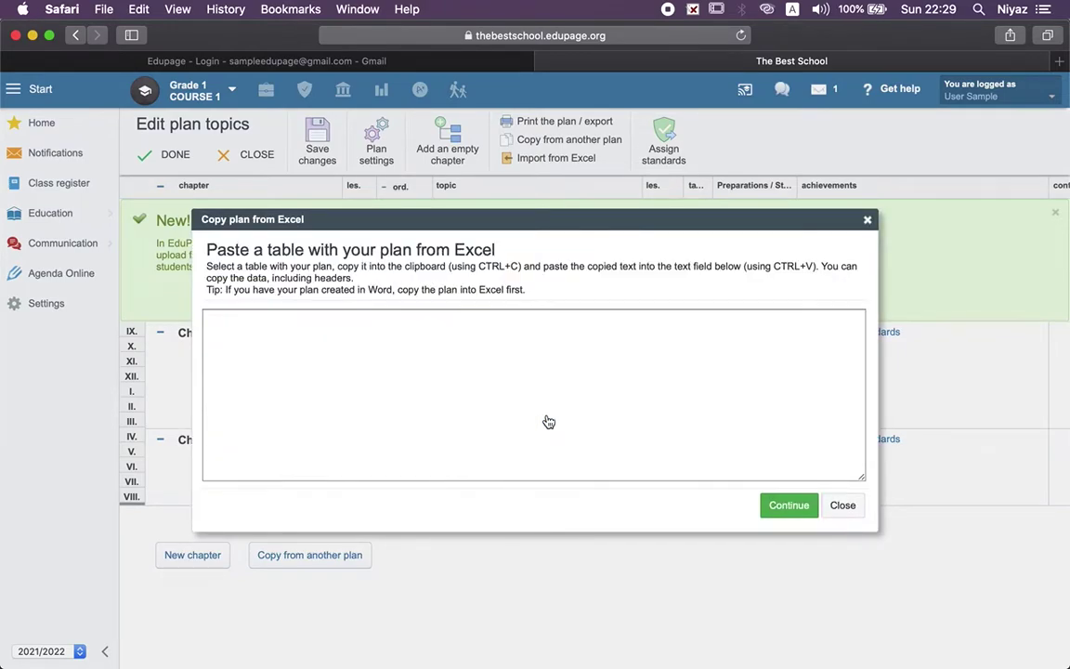
{"action": "key", "text": "super+Tab"}
{"action": "key", "text": "super+Tab"}
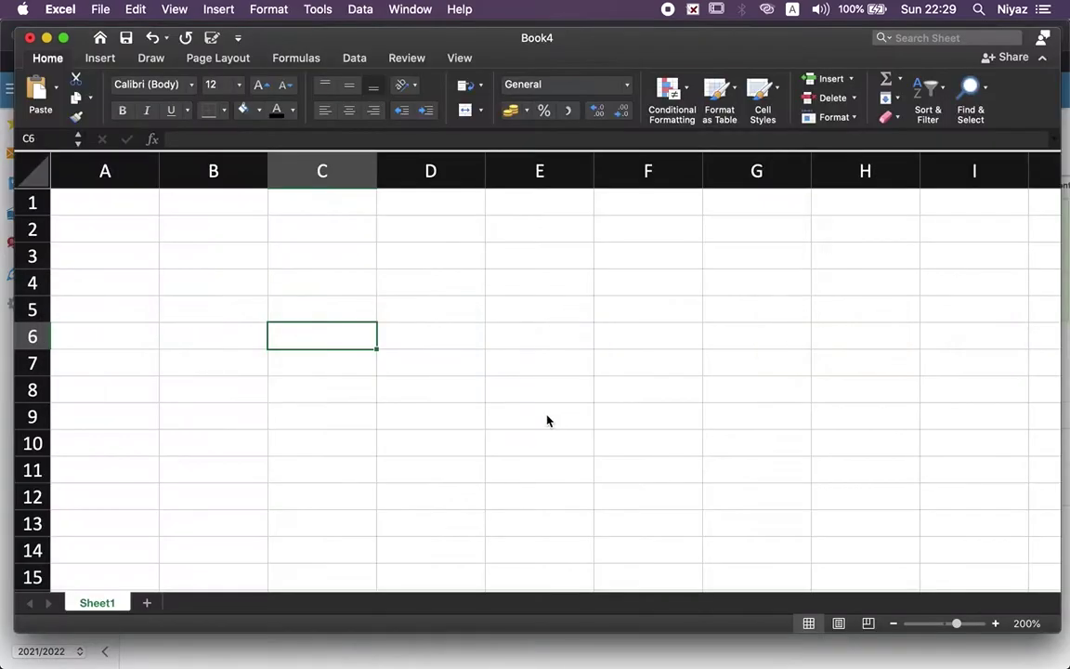
Enter the headers Chapter, Tpoic and Hours in C3:E3
{"action": "left_click", "coordinate": [309, 256]}
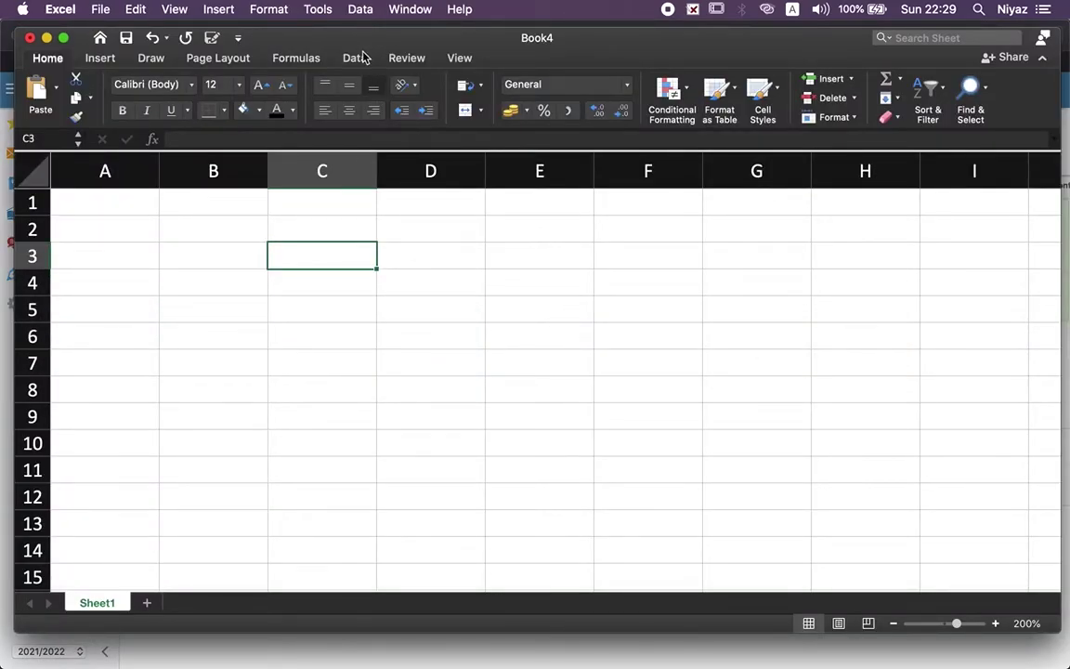
{"action": "type", "text": "Ch"}
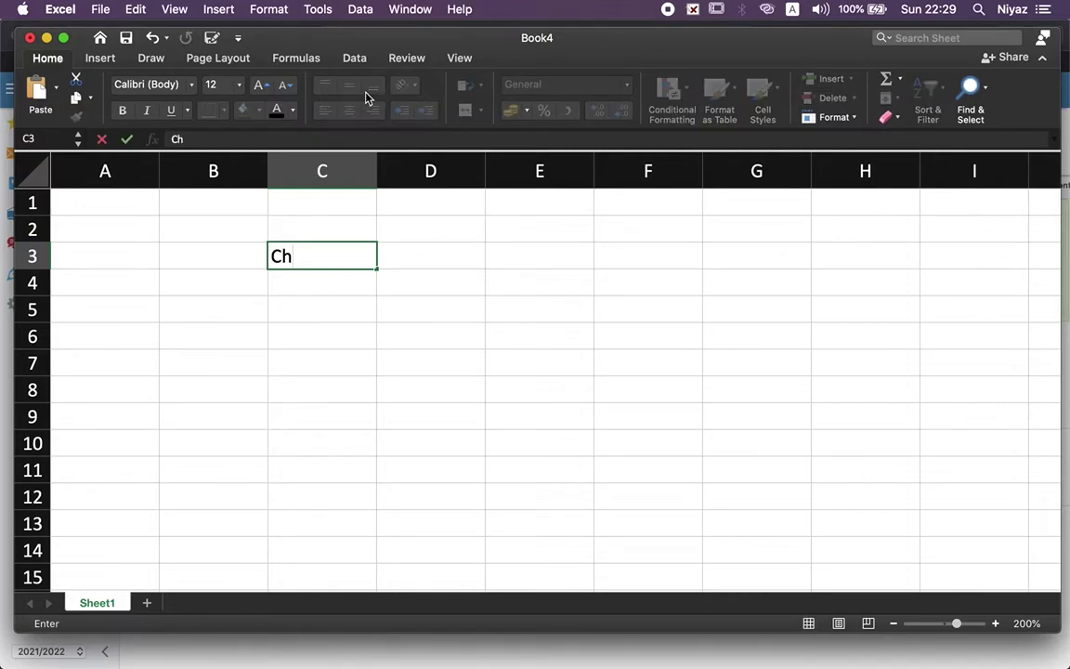
{"action": "type", "text": "apter"}
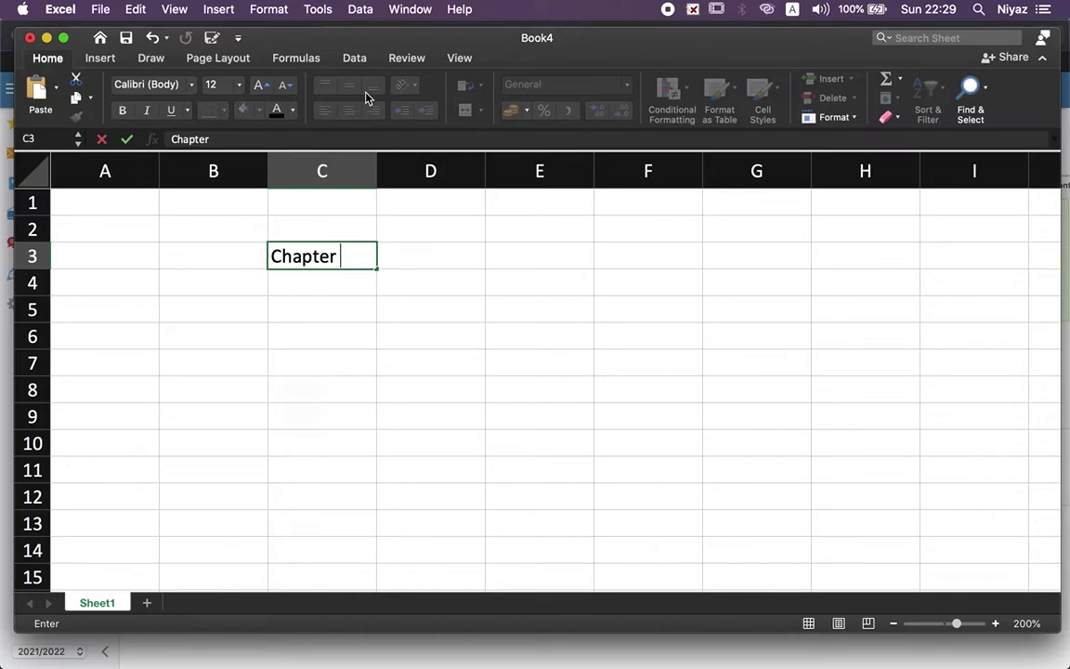
{"action": "key", "text": "Tab"}
{"action": "type", "text": "Tpoic"}
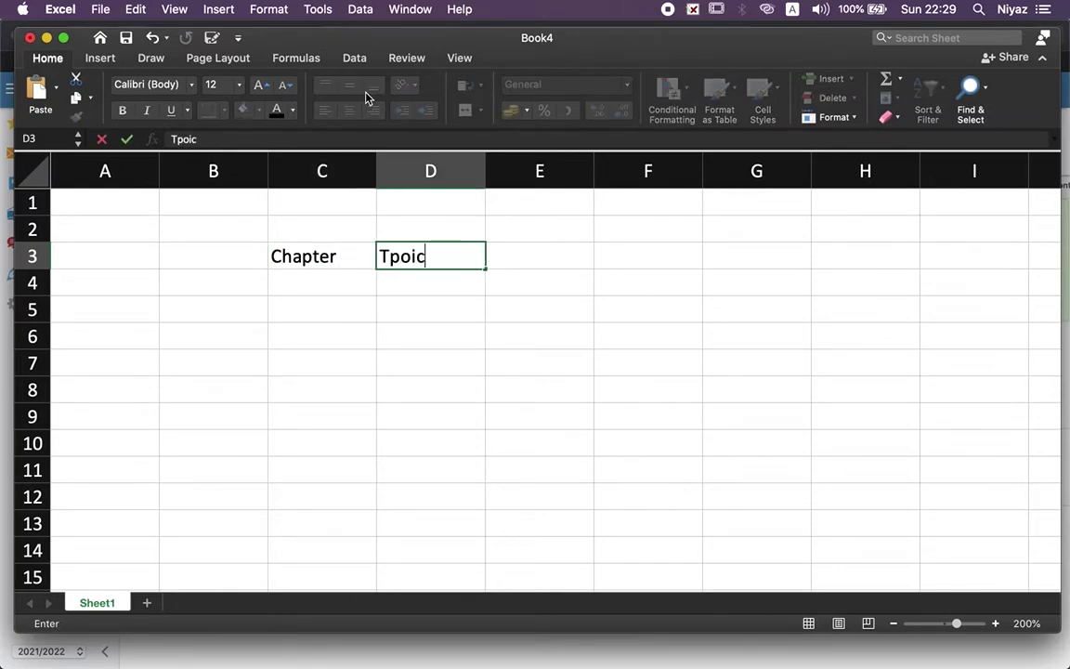
{"action": "key", "text": "Tab"}
{"action": "type", "text": "Hours"}
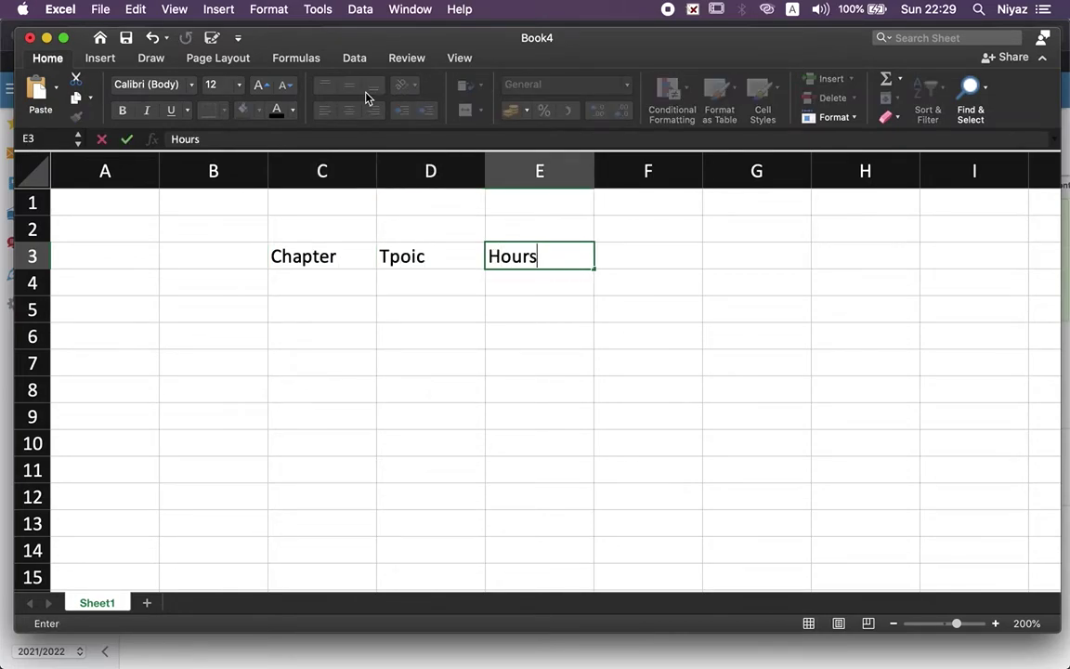
{"action": "key", "text": "Return"}
Add Chpater 3 with topic 3.1 and topic 3.2 and their hours (1 and 2)
{"action": "type", "text": "Chpater "}
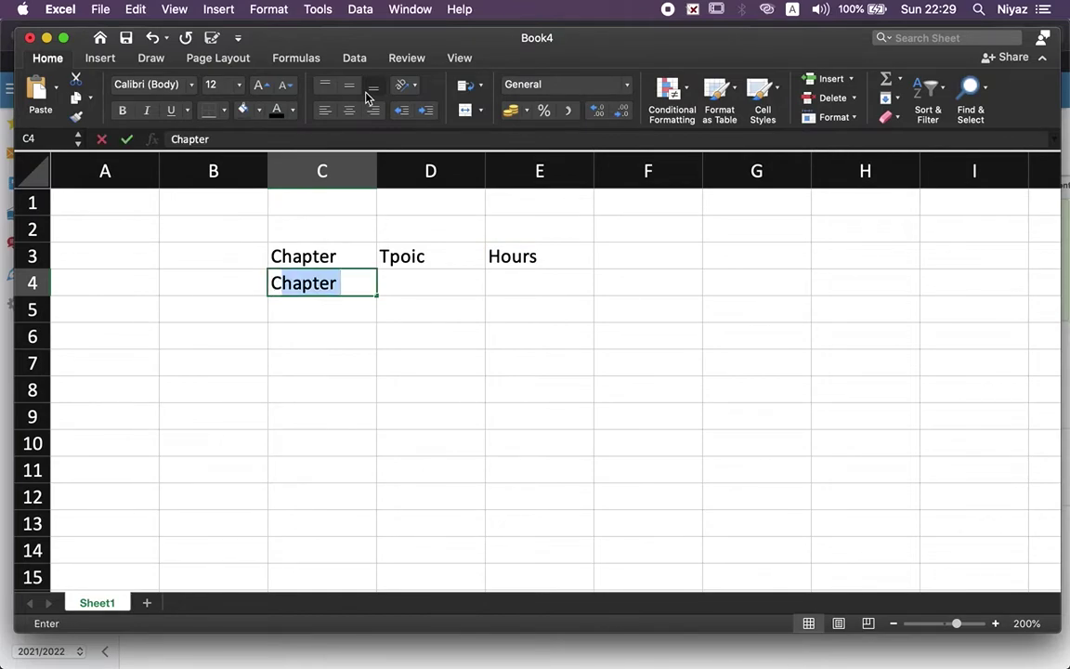
{"action": "type", "text": "3"}
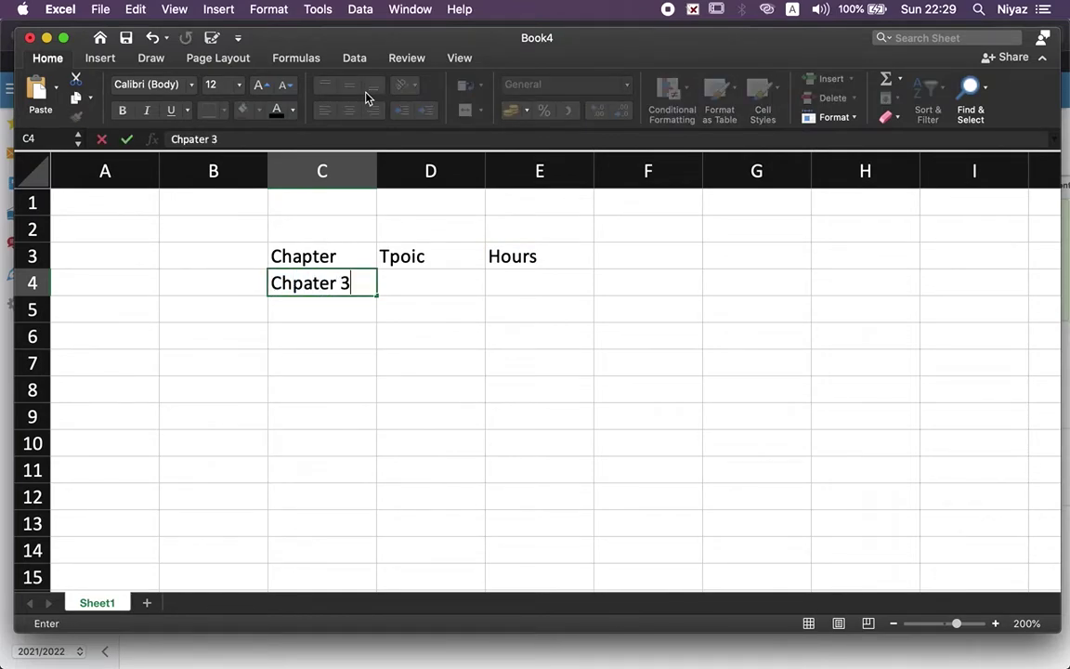
{"action": "key", "text": "Tab"}
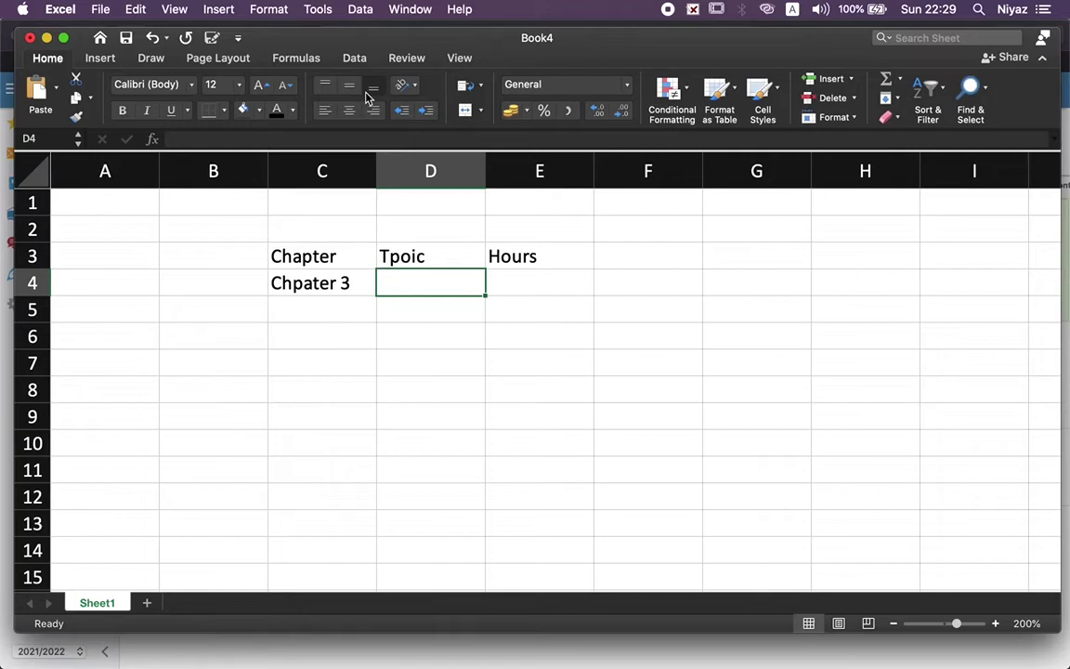
{"action": "type", "text": "topic 3.1"}
{"action": "key", "text": "Return"}
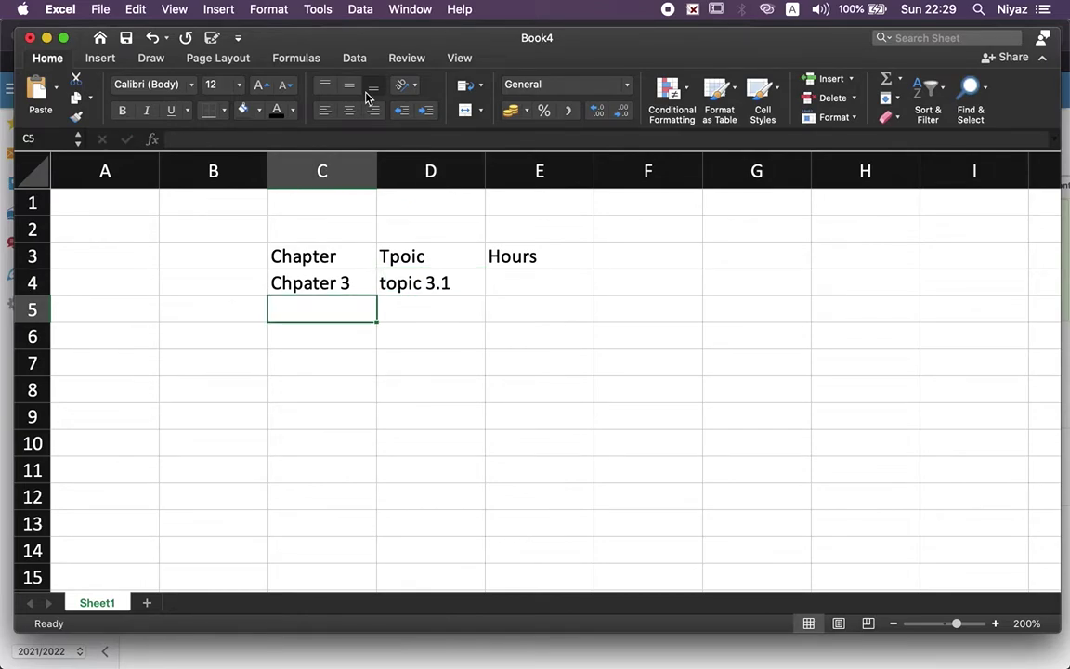
{"action": "key", "text": "Right"}
{"action": "type", "text": "topic "}
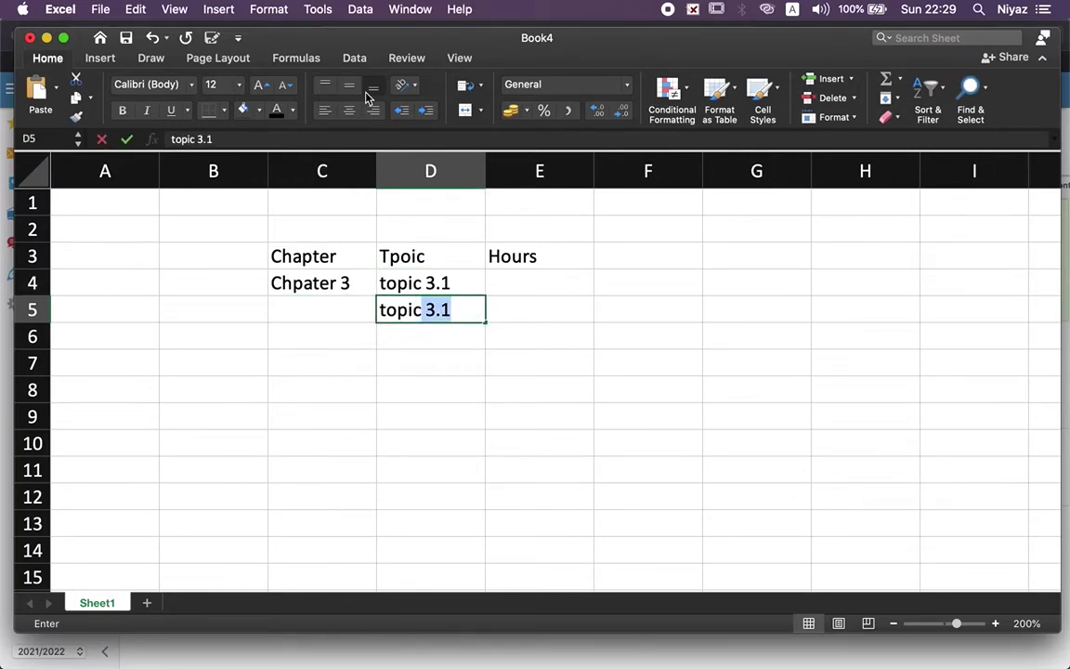
{"action": "type", "text": "3.2"}
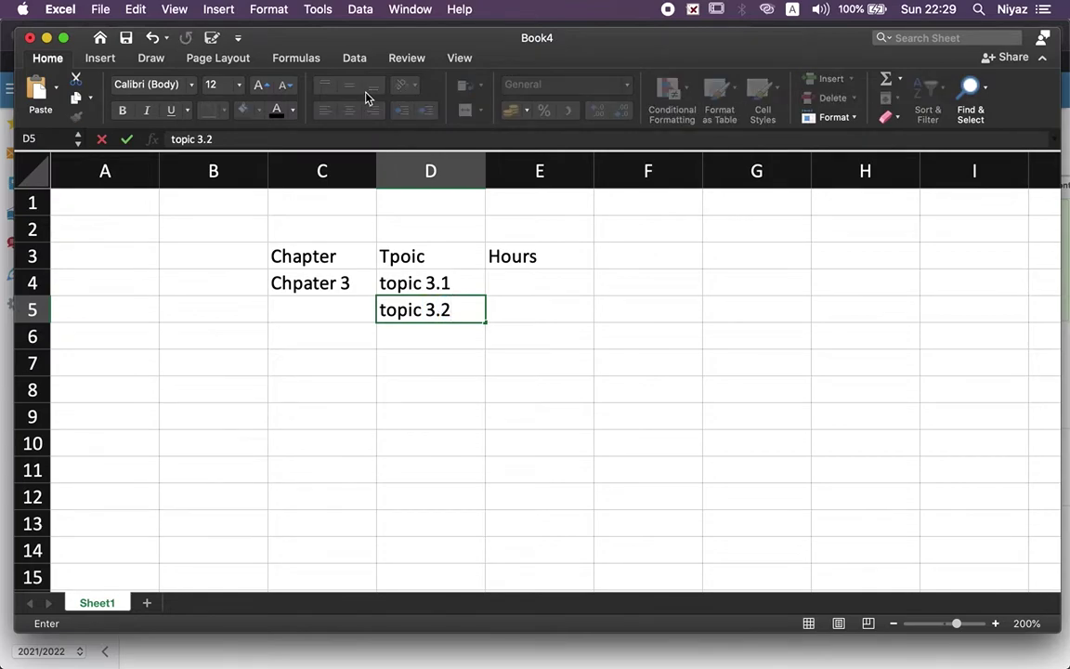
{"action": "key", "text": "Right"}
{"action": "key", "text": "Up"}
{"action": "type", "text": "1"}
{"action": "key", "text": "Return"}
{"action": "type", "text": "2"}
{"action": "key", "text": "Return"}
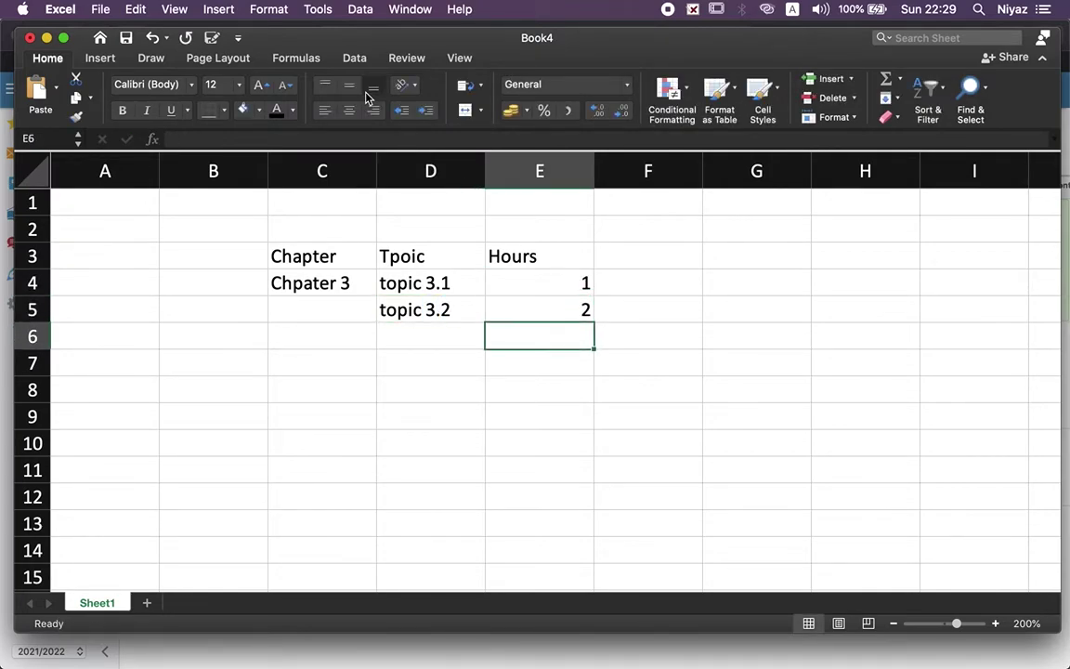
Add Chapter 4 with topic 4.1 (3 hours) and topic 4.2 (1 hour)
{"action": "left_click", "coordinate": [327, 337]}
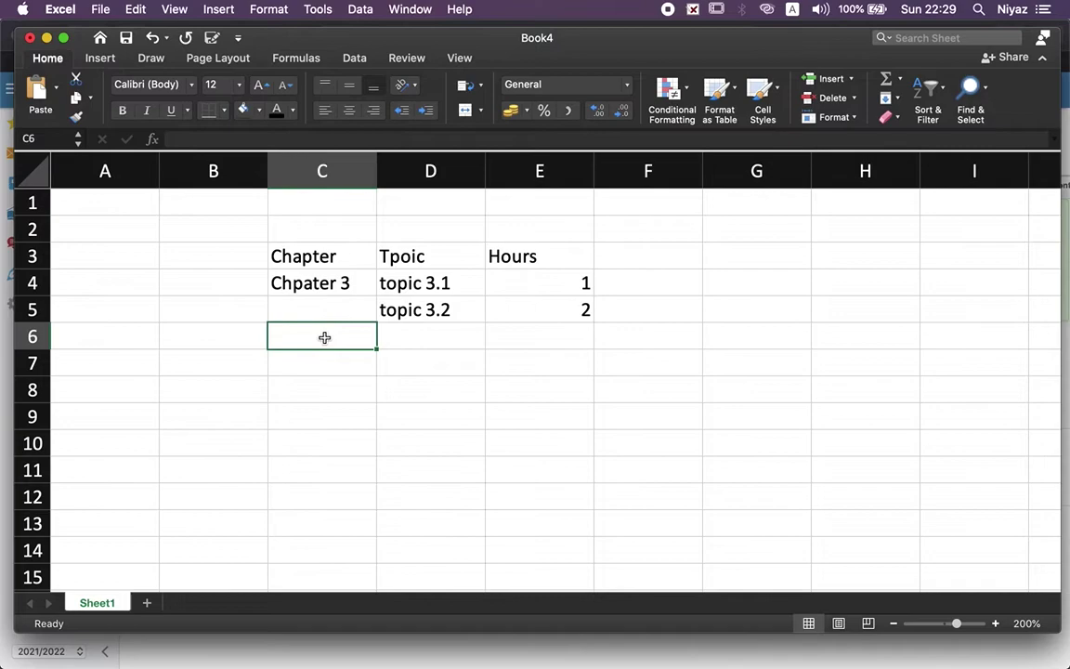
{"action": "type", "text": "Chapter"}
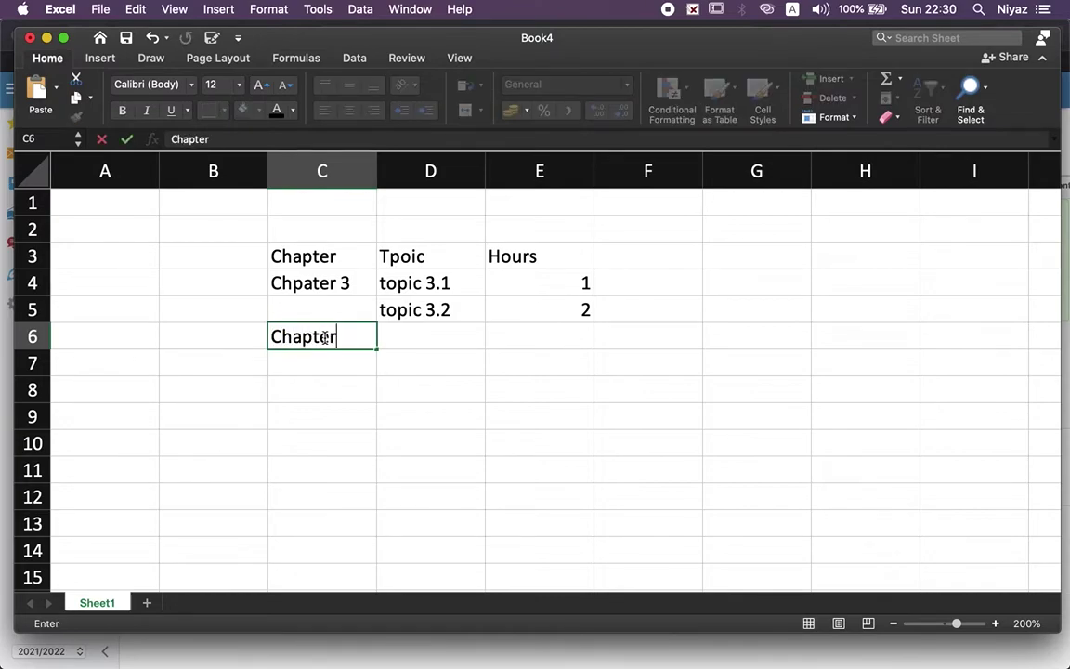
{"action": "type", "text": " 4"}
{"action": "key", "text": "Tab"}
{"action": "type", "text": "topic"}
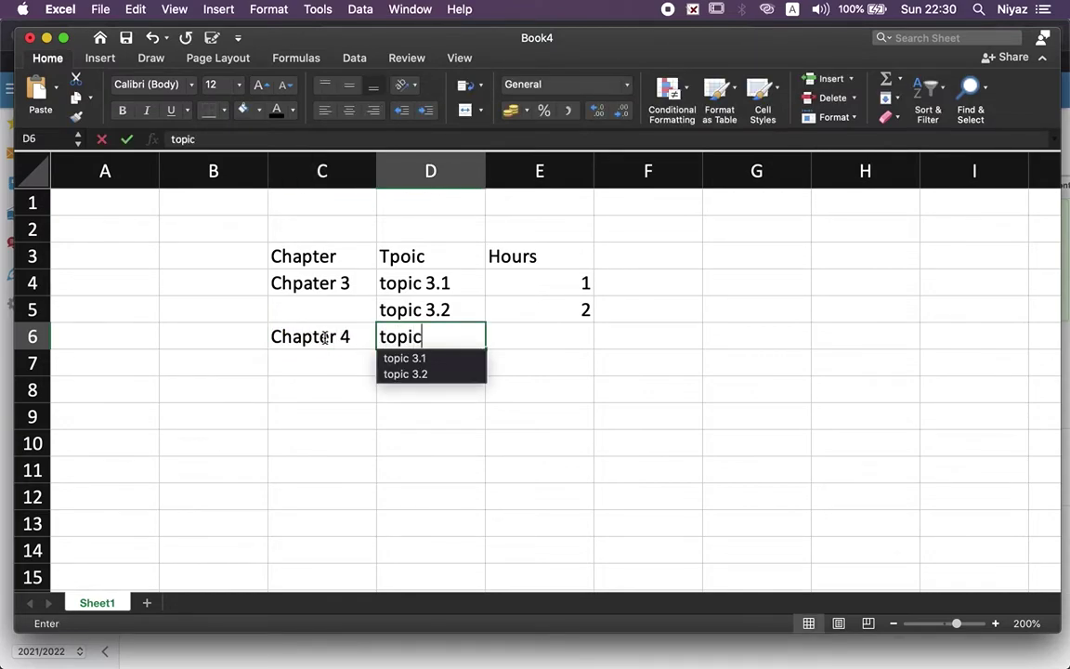
{"action": "type", "text": " 4.1"}
{"action": "key", "text": "Return"}
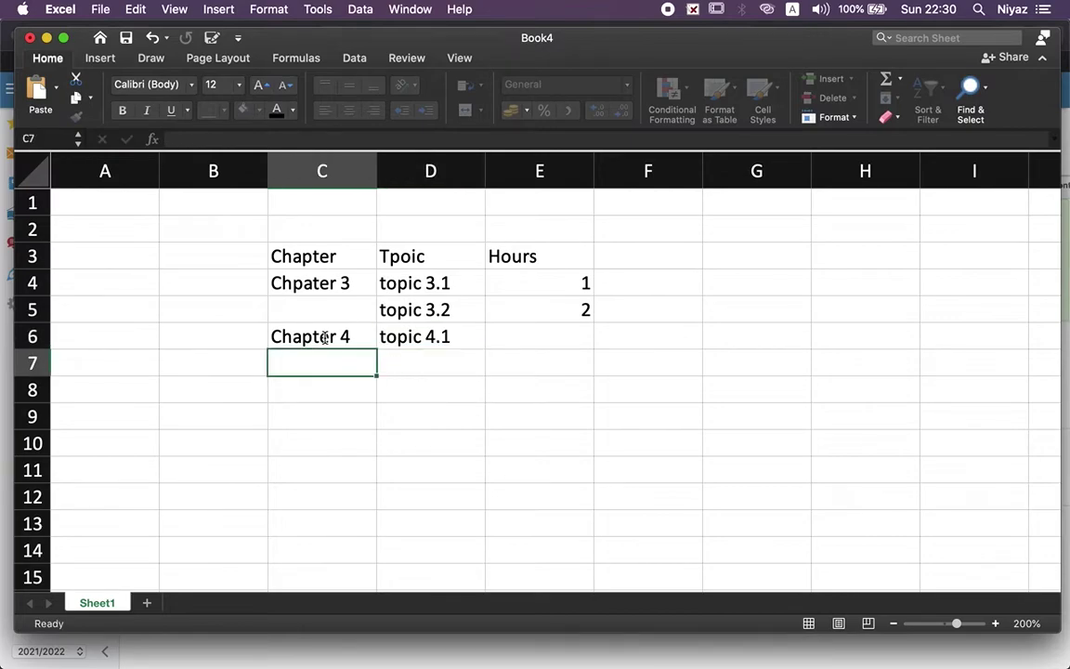
{"action": "key", "text": "Tab"}
{"action": "type", "text": "topic 4"}
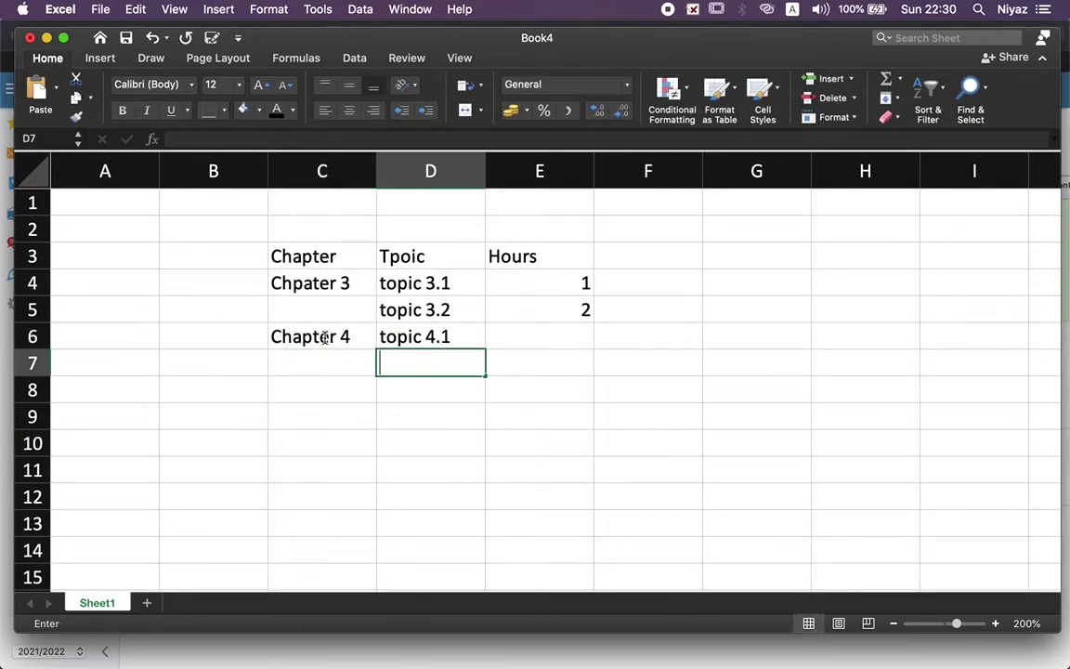
{"action": "type", "text": ".2"}
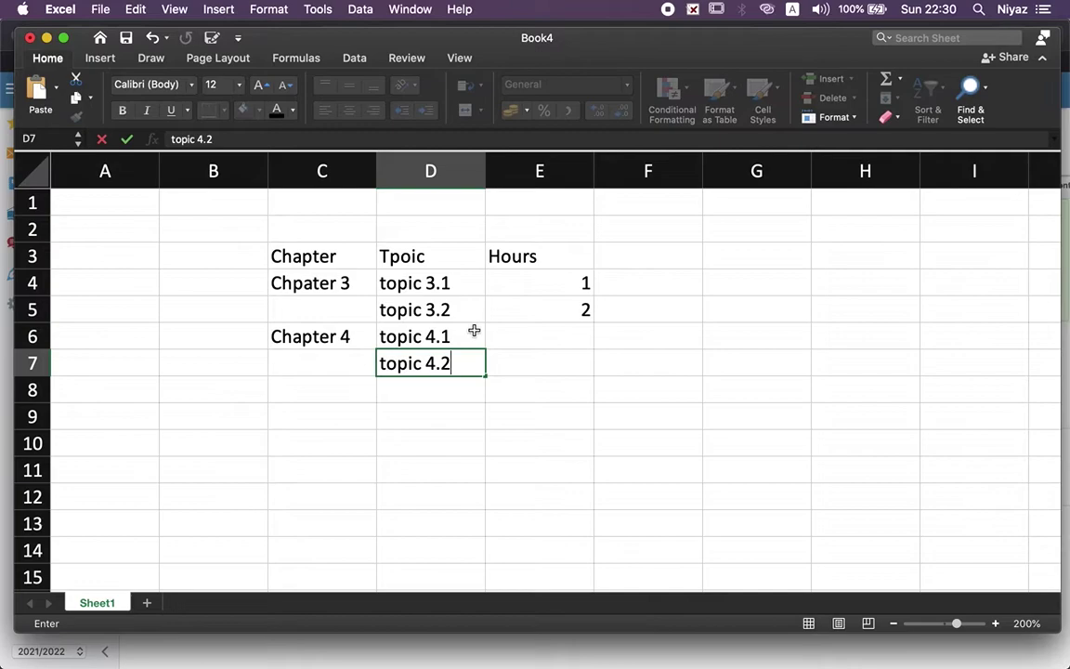
{"action": "left_click", "coordinate": [514, 345]}
{"action": "type", "text": "3"}
{"action": "key", "text": "Return"}
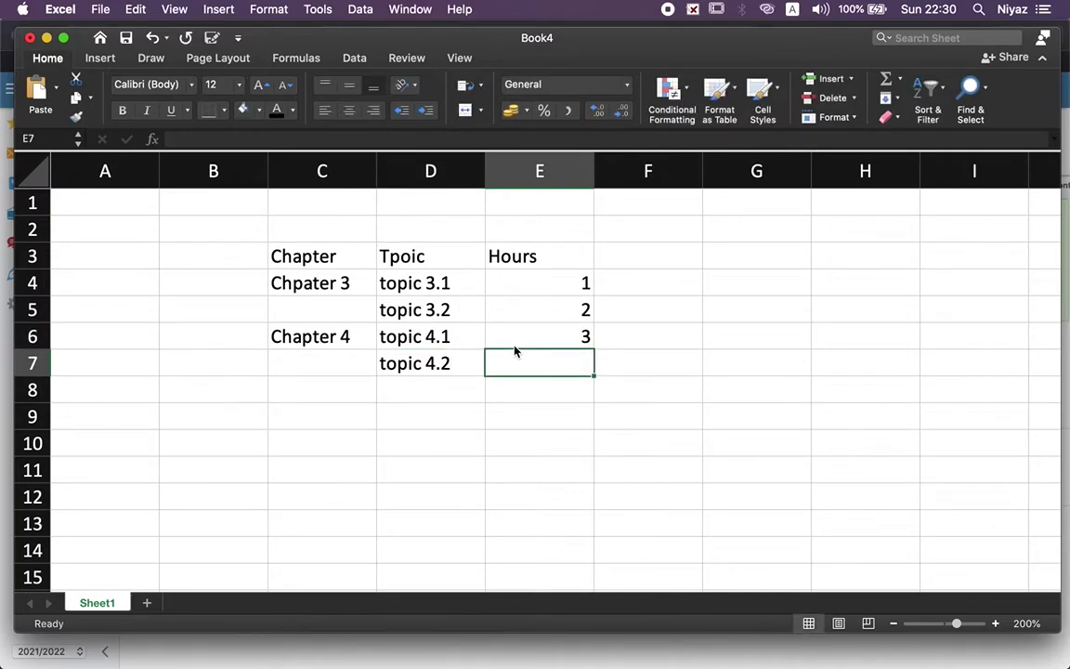
{"action": "type", "text": "1"}
{"action": "left_click", "coordinate": [439, 310]}
Select the table C3:E7 and copy it to the clipboard
{"action": "left_click_drag", "start_coordinate": [331, 257], "coordinate": [574, 355]}
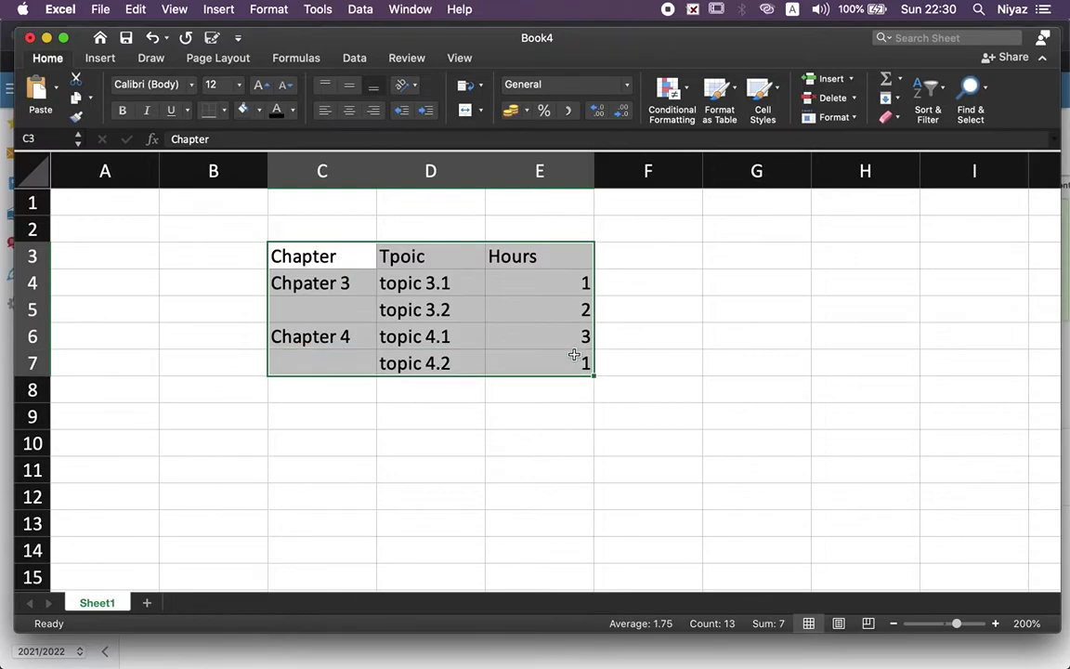
{"action": "scroll", "coordinate": [574, 355], "scroll_direction": "up", "scroll_amount": 5}
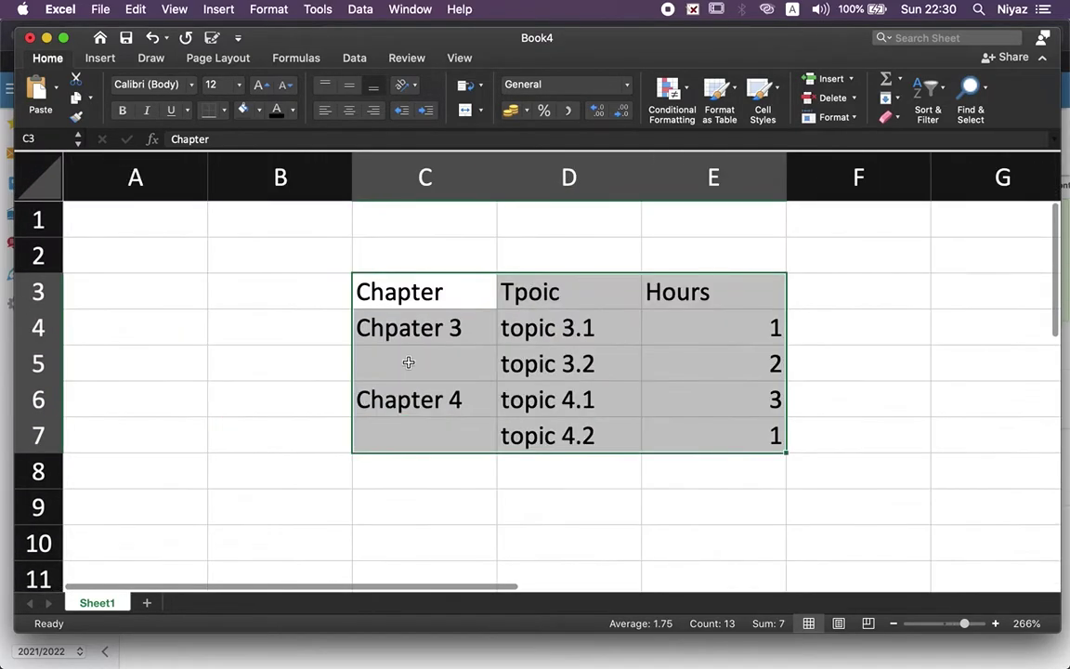
{"action": "left_click", "coordinate": [409, 362]}
{"action": "left_click_drag", "start_coordinate": [417, 293], "coordinate": [672, 292]}
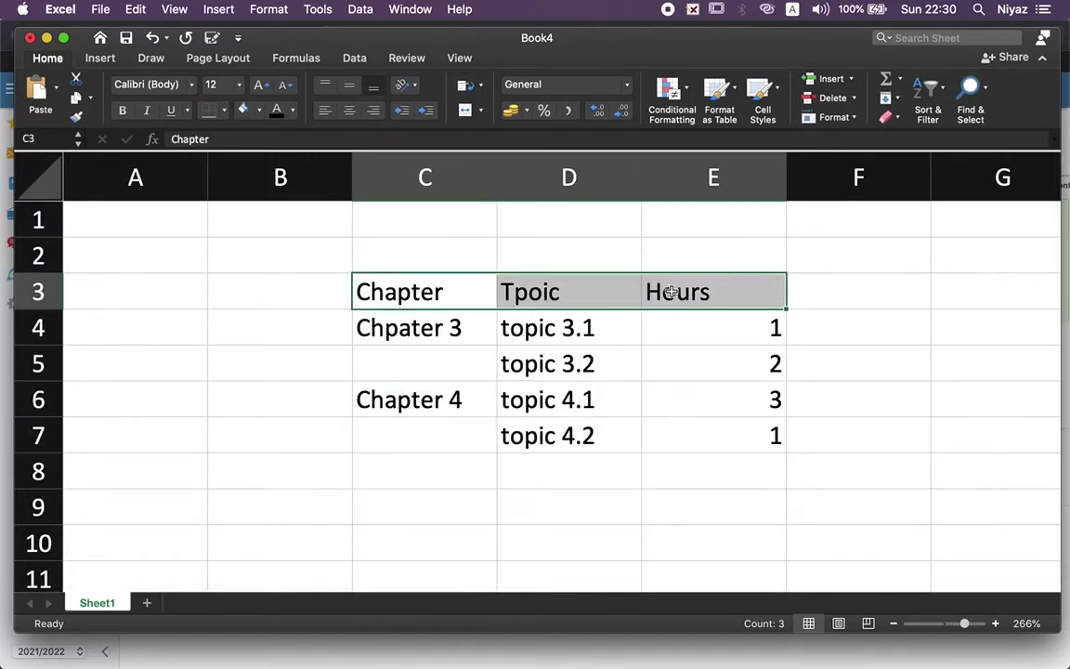
{"action": "left_click", "coordinate": [707, 439], "text": "shift"}
{"action": "key", "text": "super+c"}
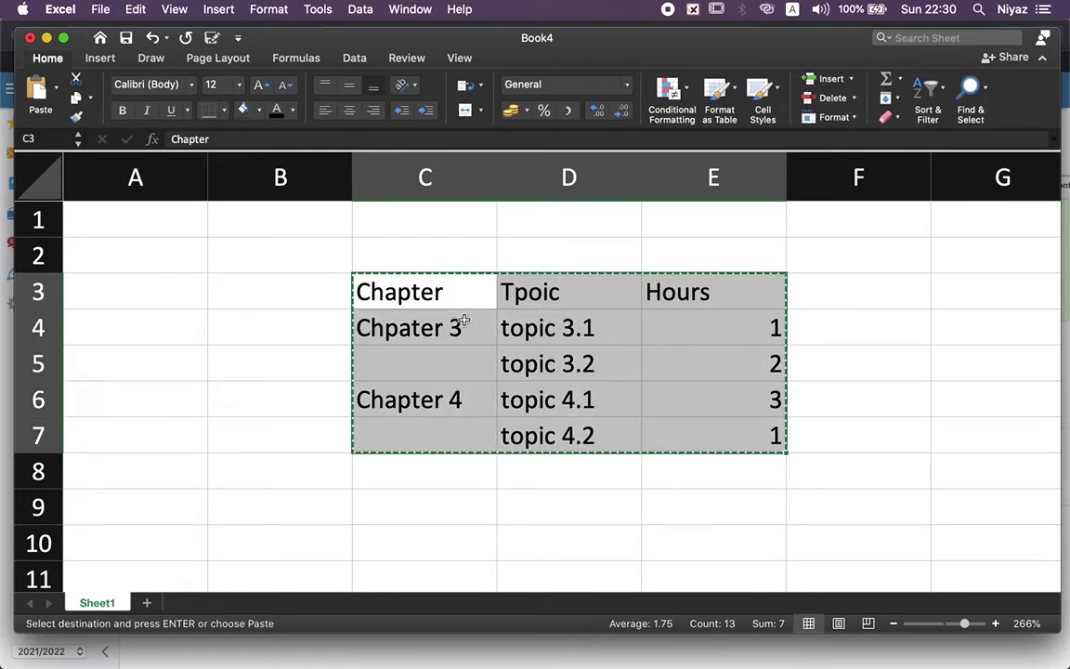
Paste the copied Excel table into EduPage's Copy plan from Excel dialog and continue
{"action": "key", "text": "super+Tab"}
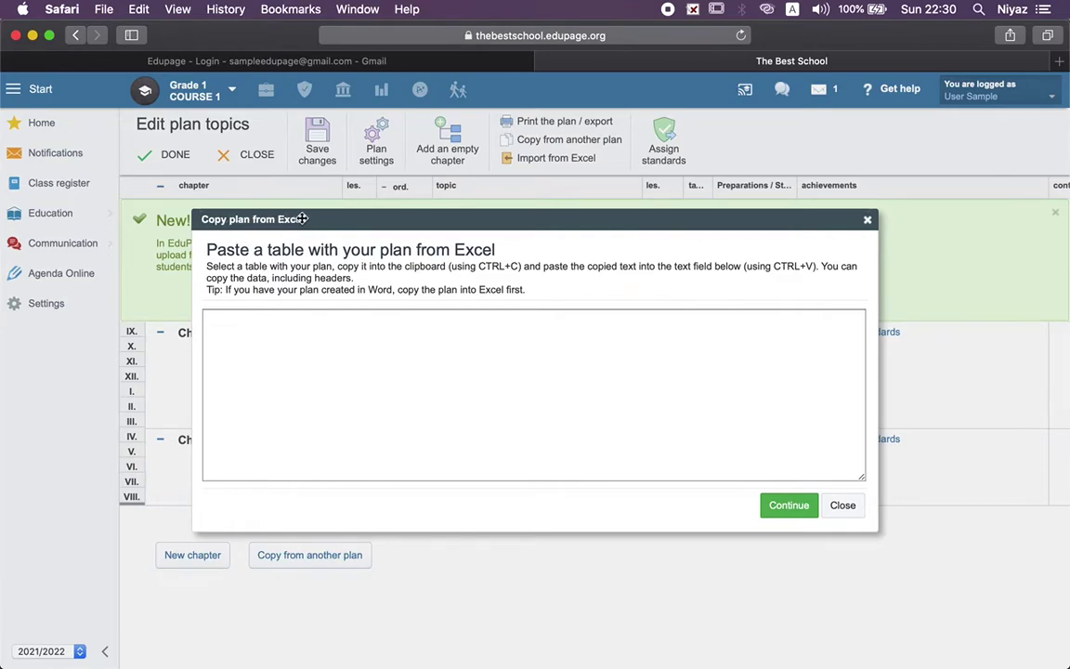
{"action": "left_click", "coordinate": [254, 325]}
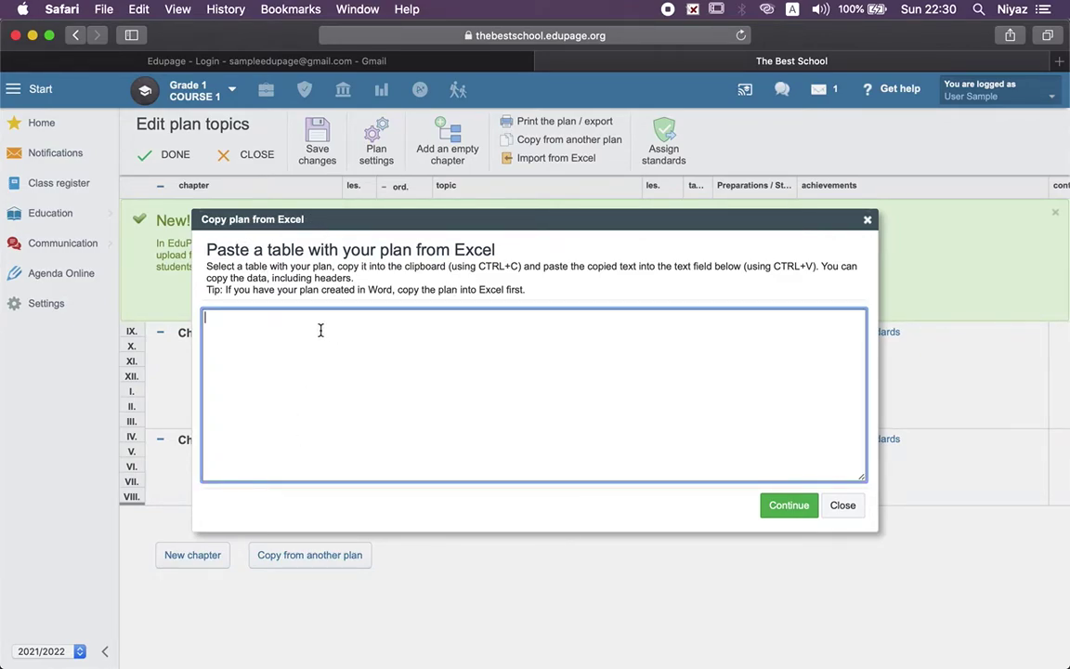
{"action": "key", "text": "super+v"}
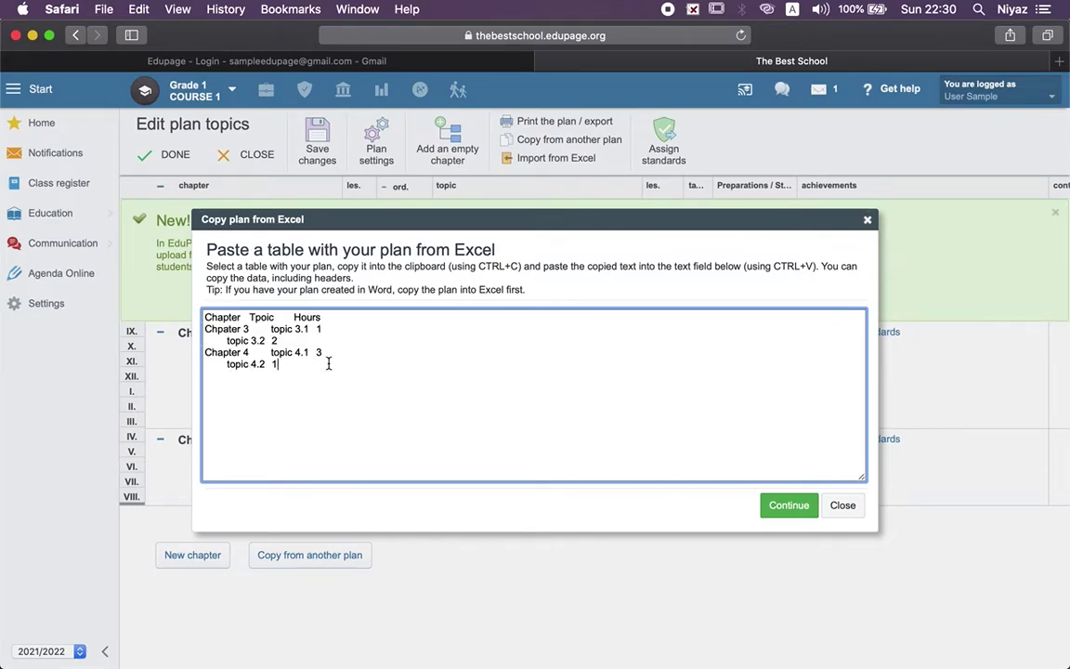
{"action": "left_click", "coordinate": [781, 511]}
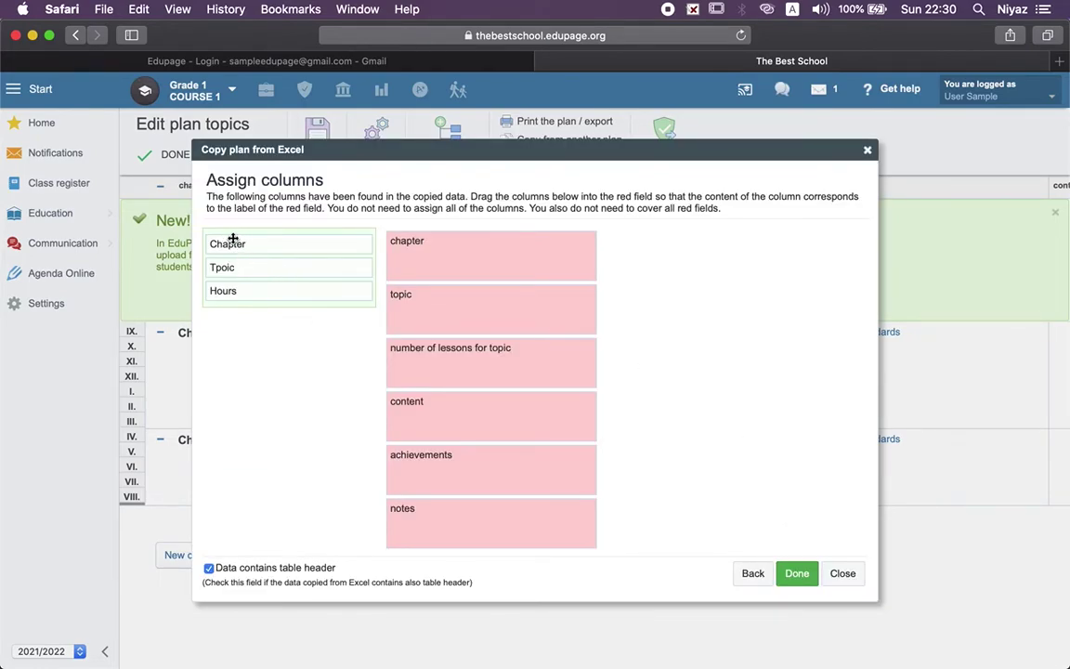
Map Chapter, Tpoic and Hours to the chapter, topic and number-of-lessons fields
{"action": "key", "text": "super+Tab"}
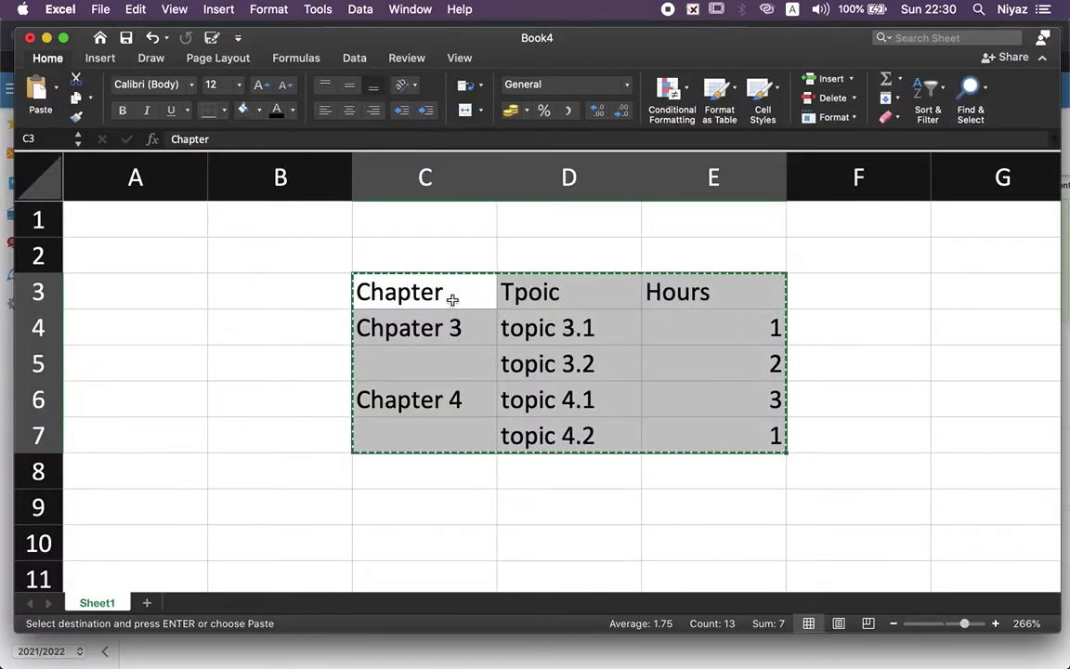
{"action": "left_click", "coordinate": [565, 292]}
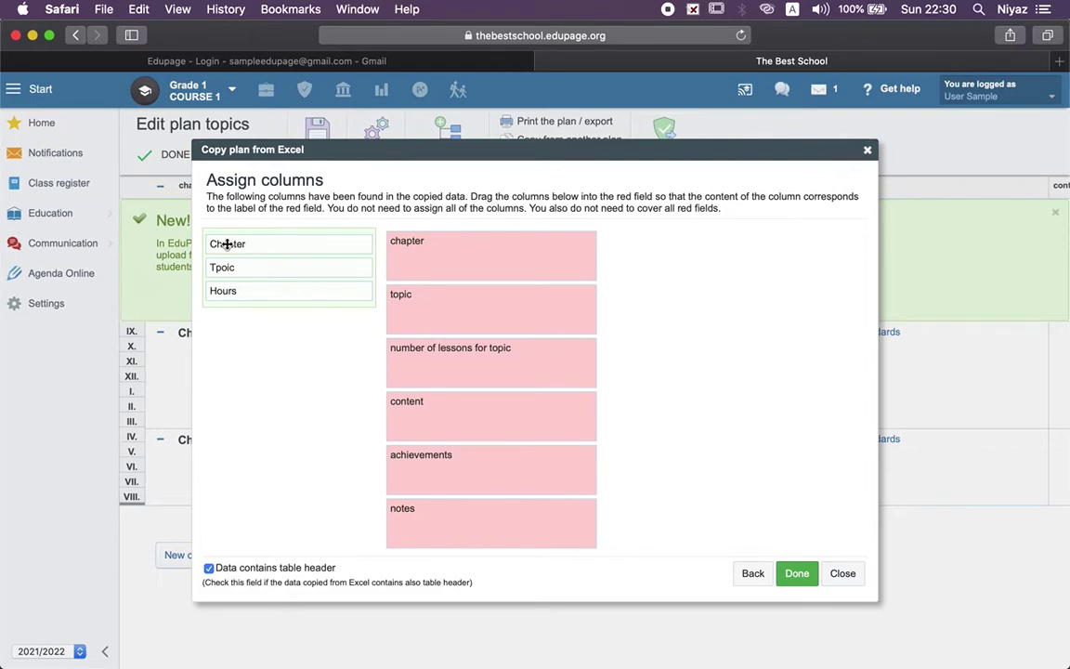
{"action": "left_click_drag", "start_coordinate": [248, 243], "coordinate": [464, 242]}
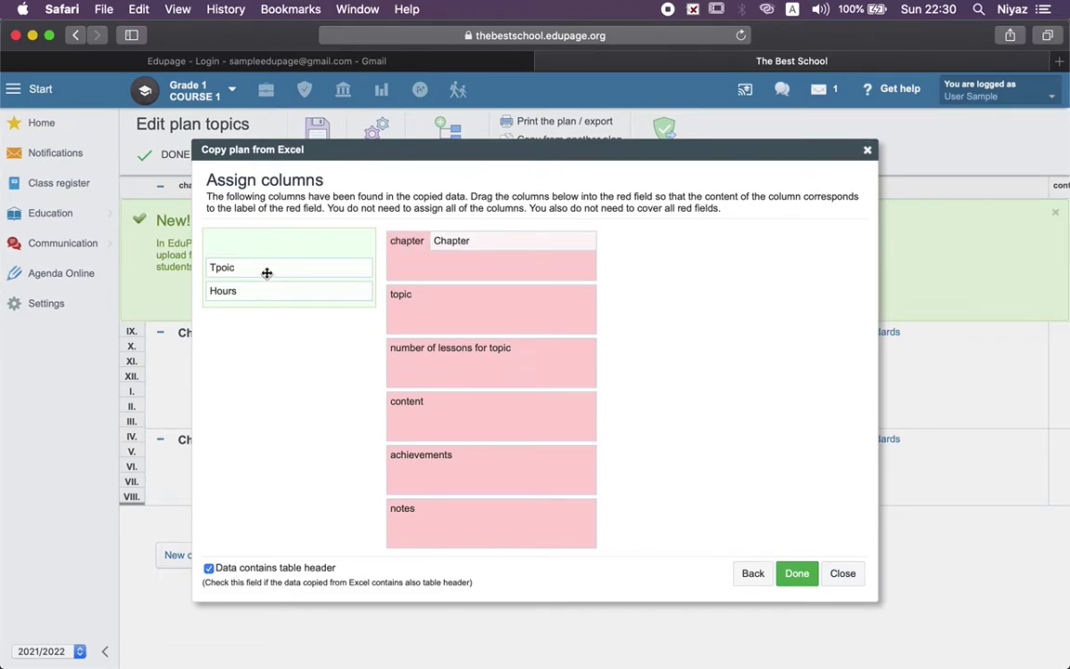
{"action": "left_click_drag", "start_coordinate": [266, 272], "coordinate": [484, 294]}
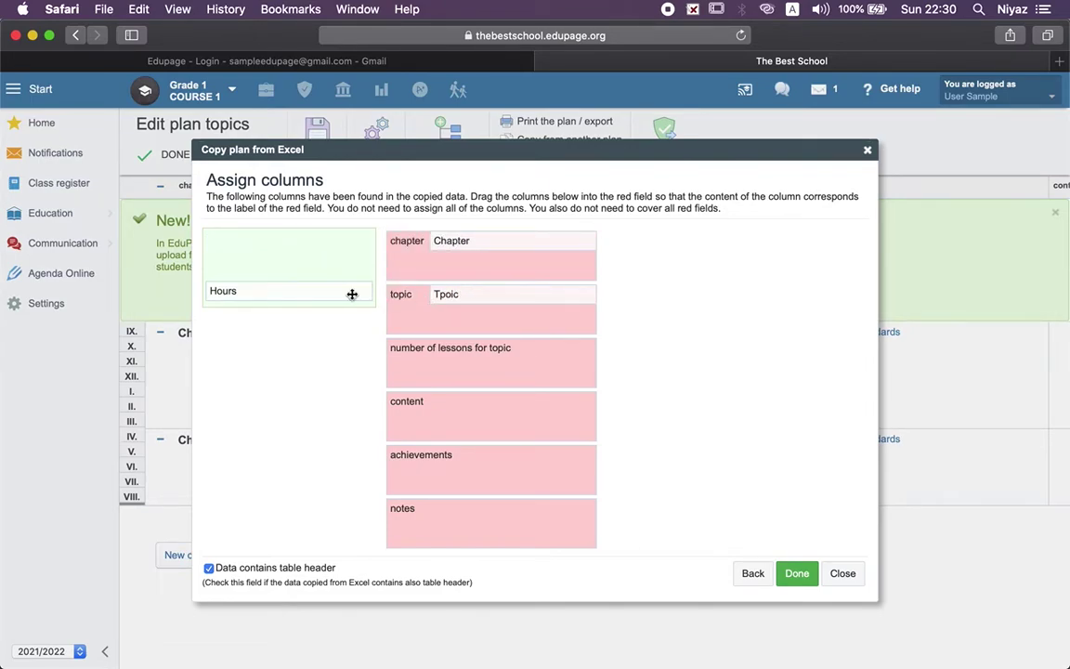
{"action": "left_click_drag", "start_coordinate": [277, 296], "coordinate": [517, 354]}
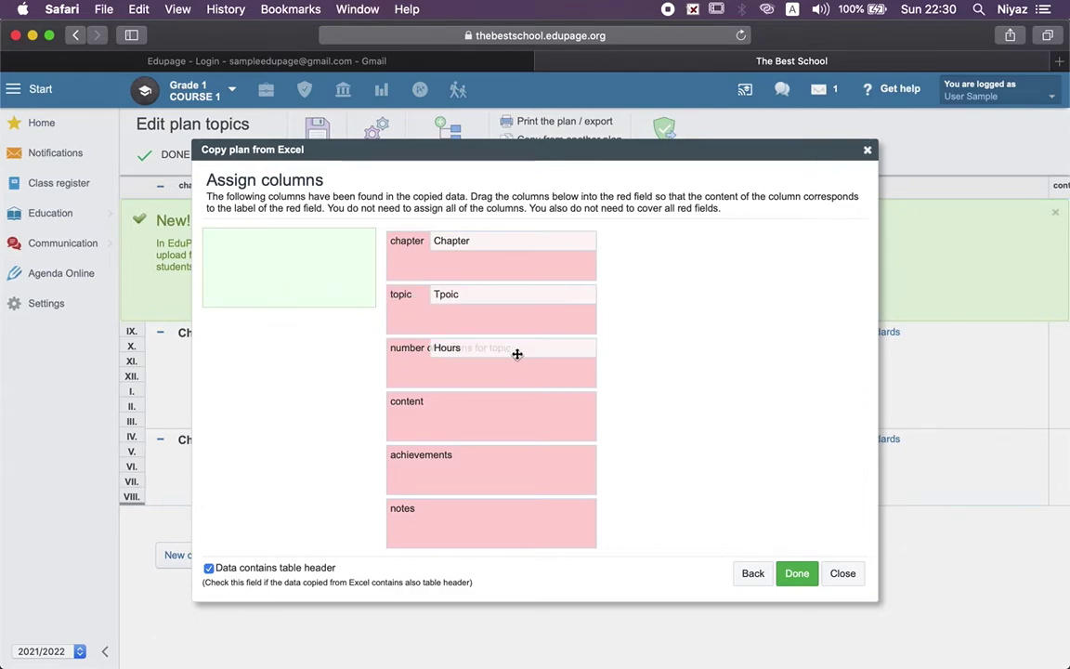
Confirm the import, check it against the Excel source, and drag Chpater 3 to the plan's start
{"action": "left_click", "coordinate": [797, 576]}
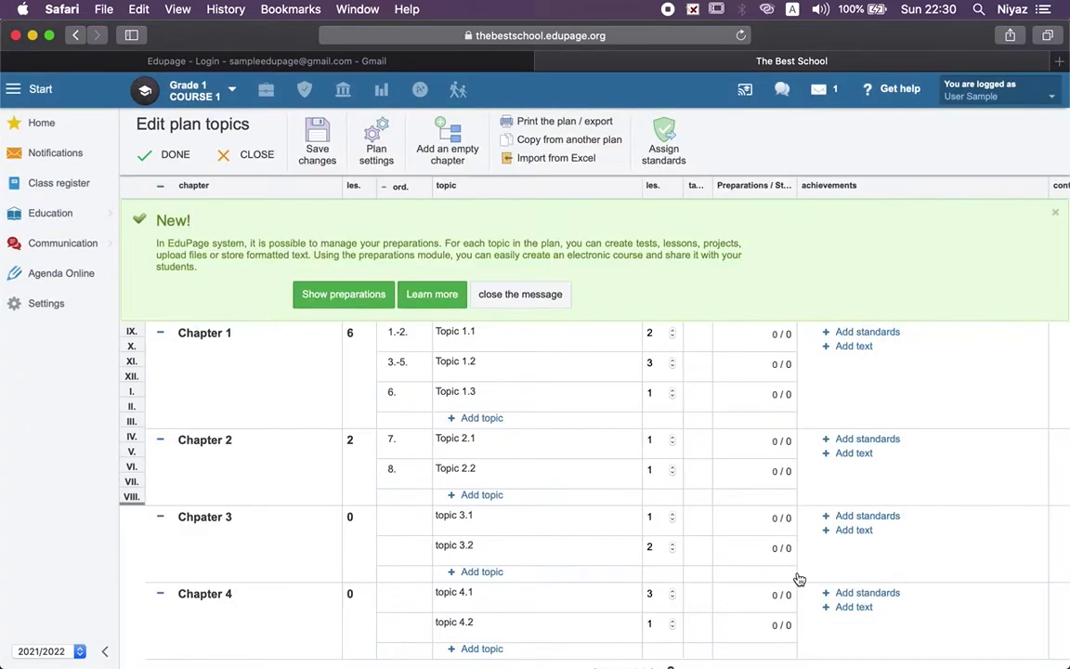
{"action": "scroll", "coordinate": [649, 494], "scroll_direction": "down", "scroll_amount": 2}
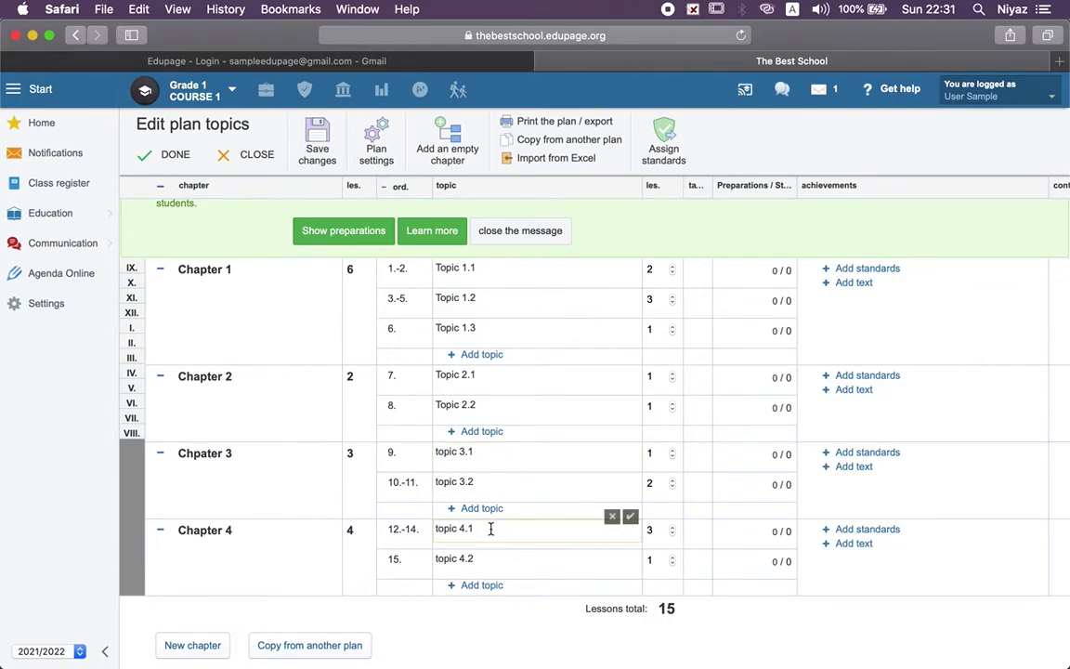
{"action": "key", "text": "super+Tab"}
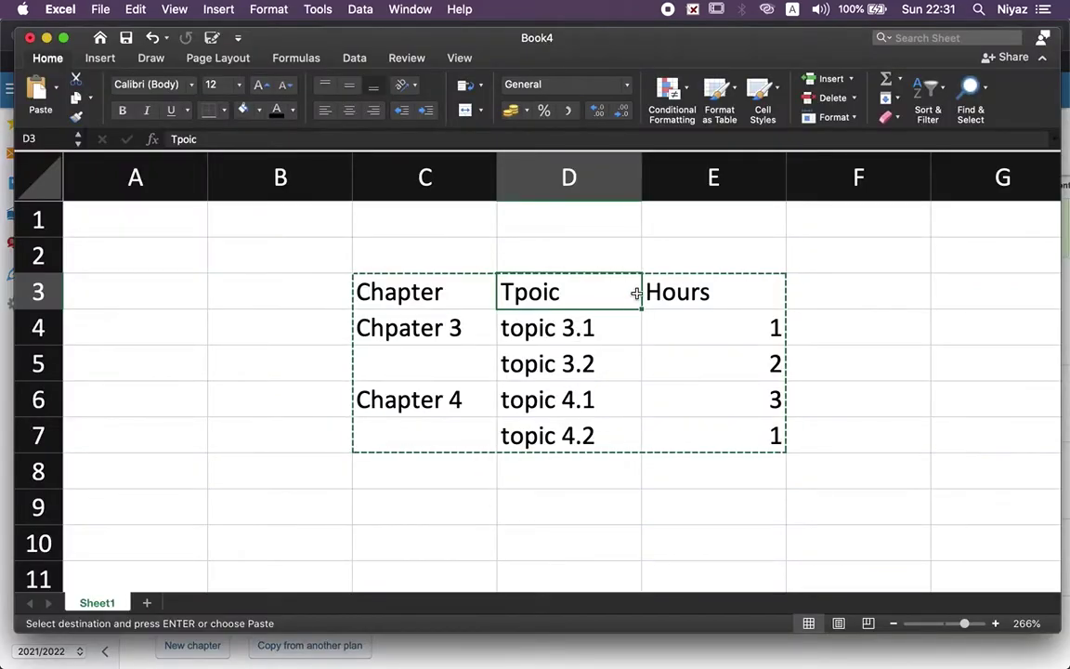
{"action": "key", "text": "super+Tab"}
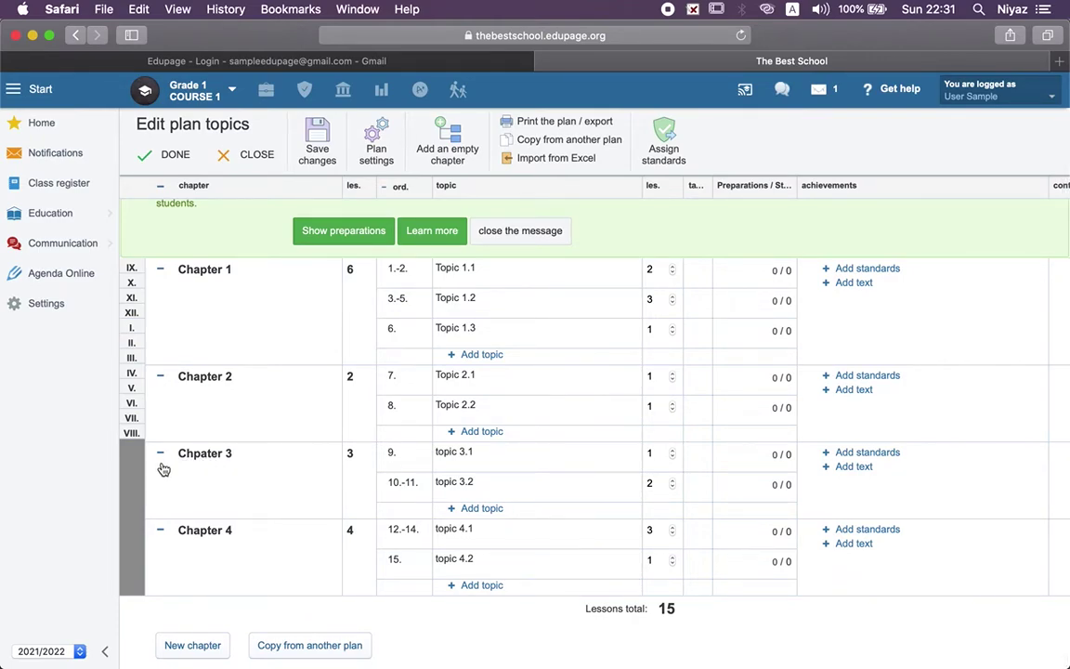
{"action": "left_click_drag", "start_coordinate": [163, 469], "coordinate": [159, 348]}
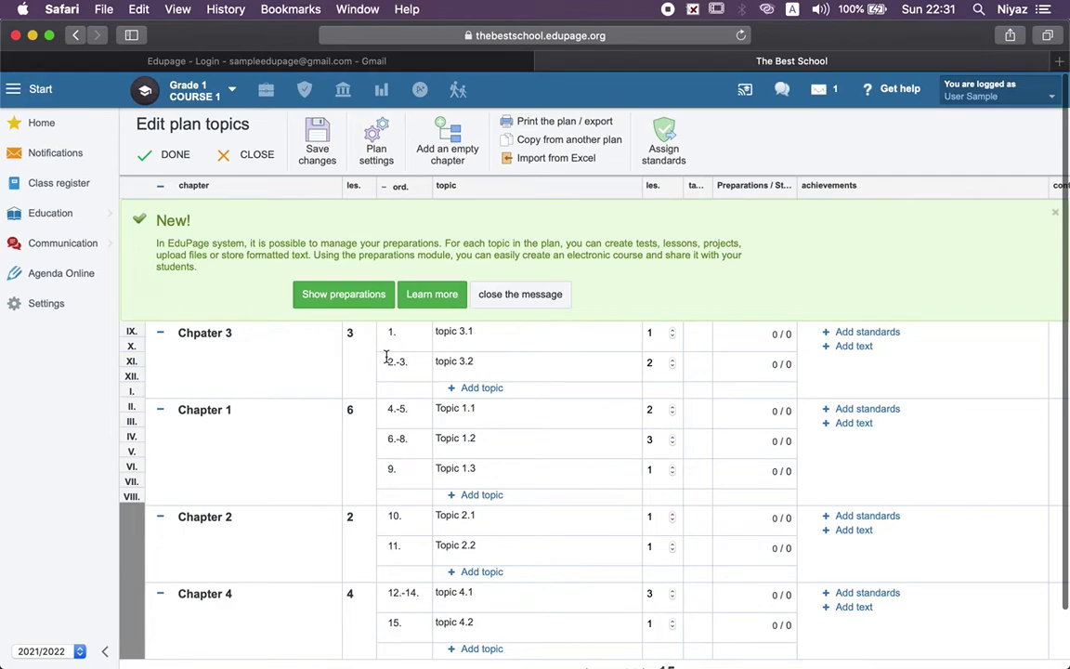
Move topic 3.1 back into Chpater 3 ahead of topic 3.2 and save the plan
{"action": "scroll", "coordinate": [548, 395], "scroll_direction": "down", "scroll_amount": 1}
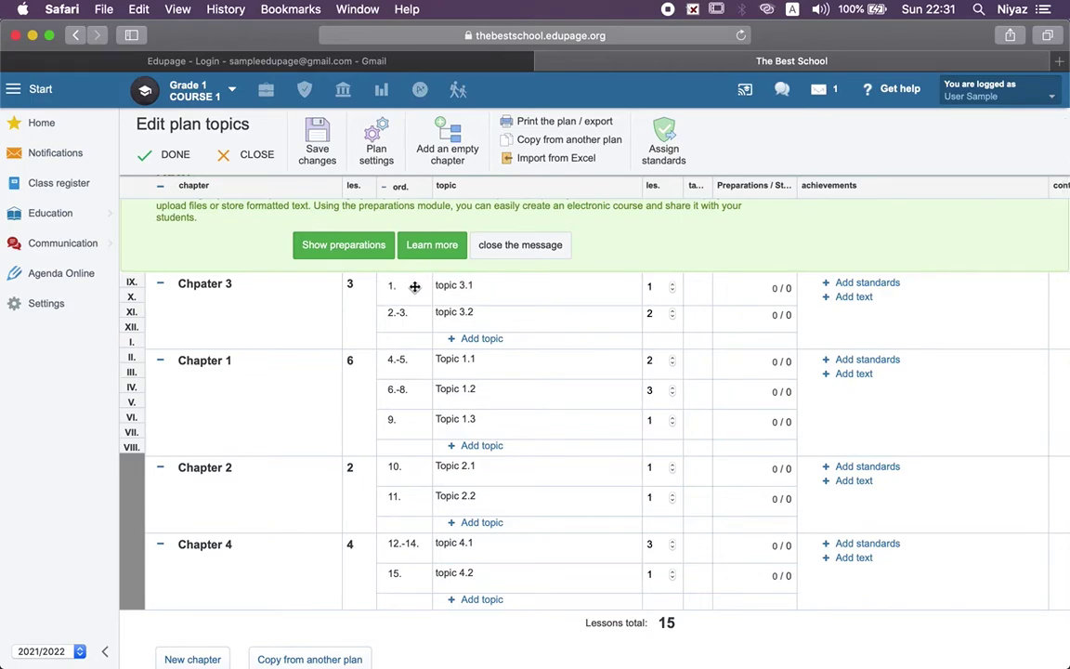
{"action": "left_click_drag", "start_coordinate": [415, 282], "coordinate": [418, 323]}
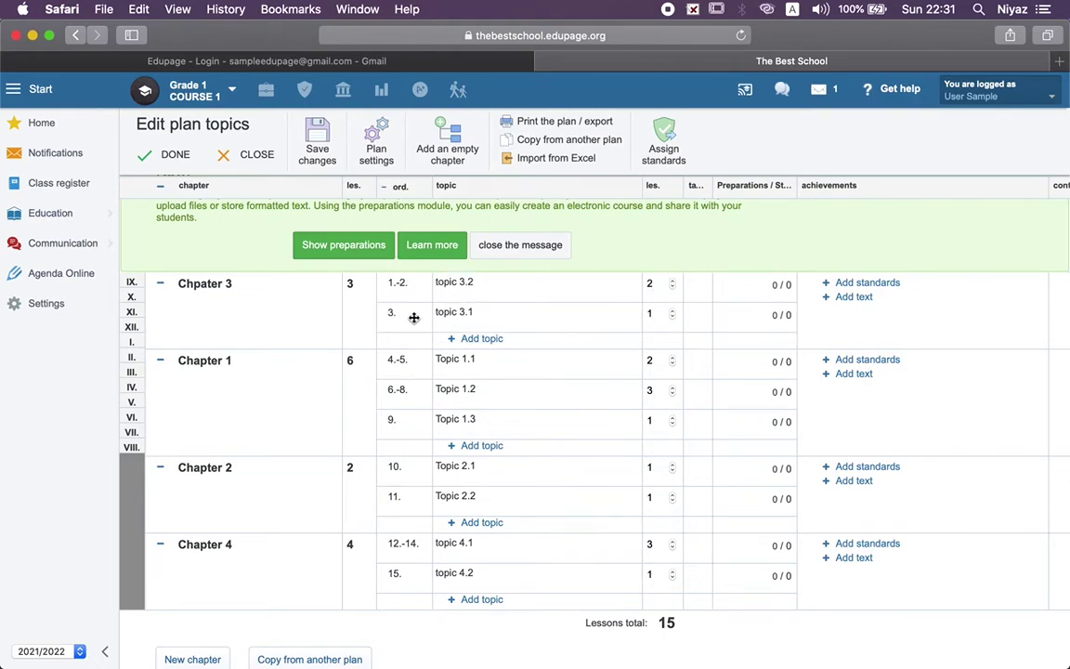
{"action": "left_click_drag", "start_coordinate": [414, 318], "coordinate": [415, 363]}
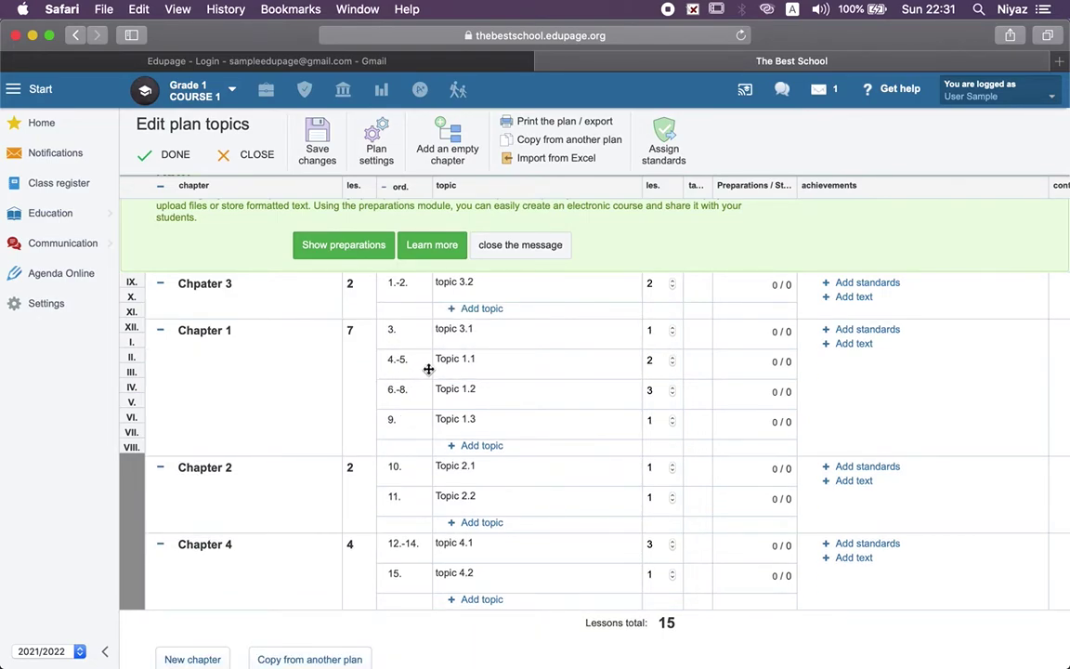
{"action": "left_click_drag", "start_coordinate": [417, 337], "coordinate": [420, 279]}
{"action": "scroll", "coordinate": [420, 314], "scroll_direction": "down", "scroll_amount": 1}
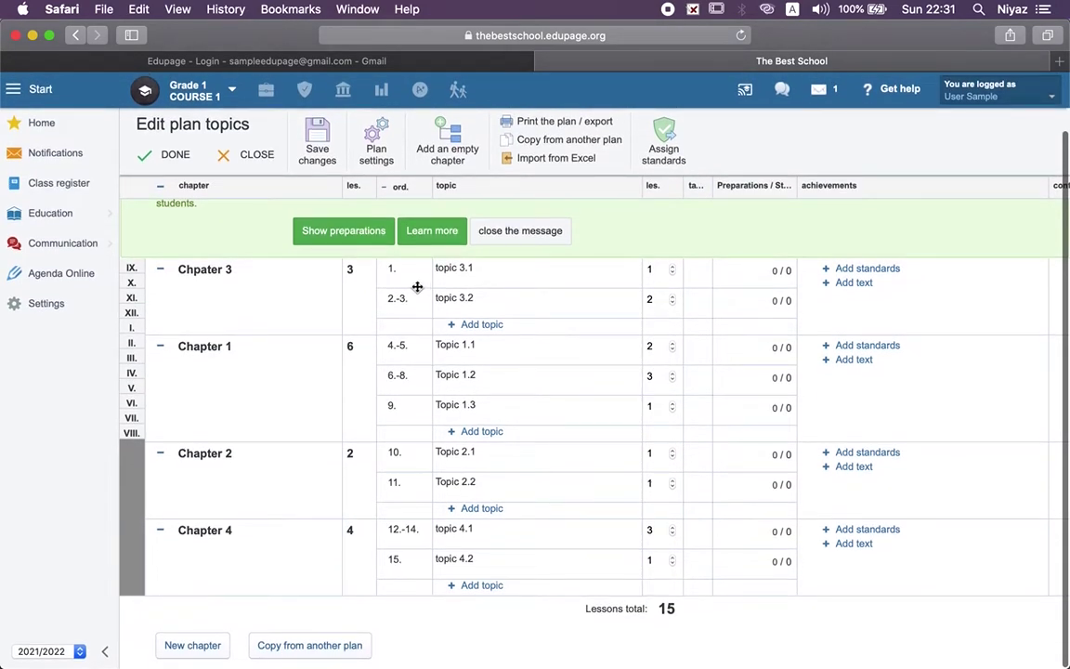
{"action": "left_click", "coordinate": [318, 151]}
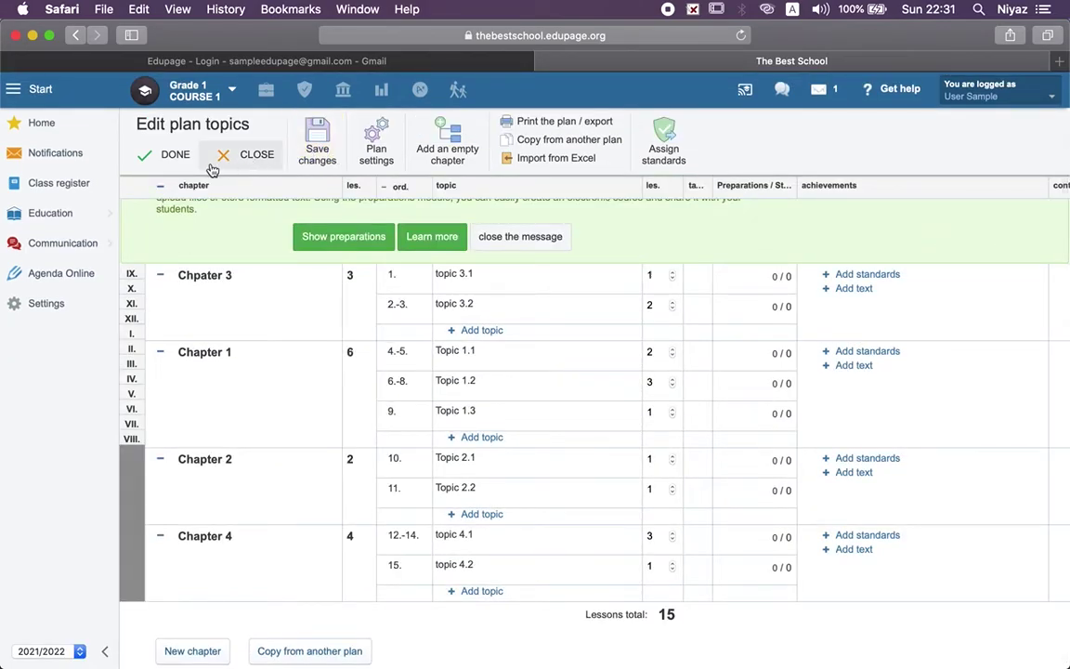
{"action": "left_click", "coordinate": [174, 159]}
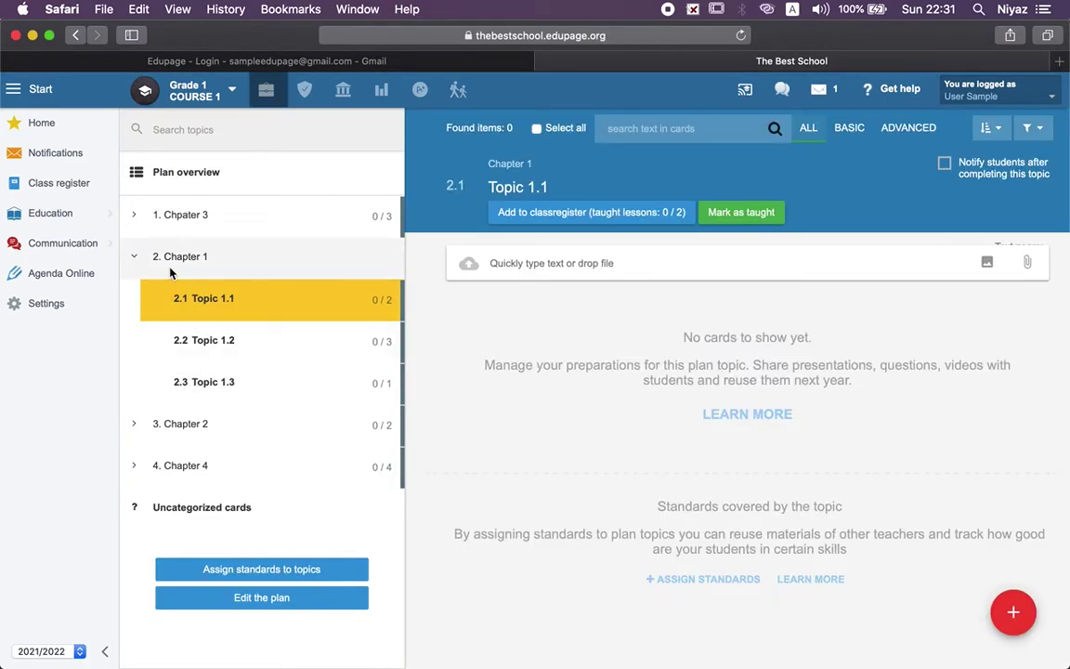
{"action": "left_click", "coordinate": [139, 217]}
{"action": "scroll", "coordinate": [223, 307], "scroll_direction": "down", "scroll_amount": 2}
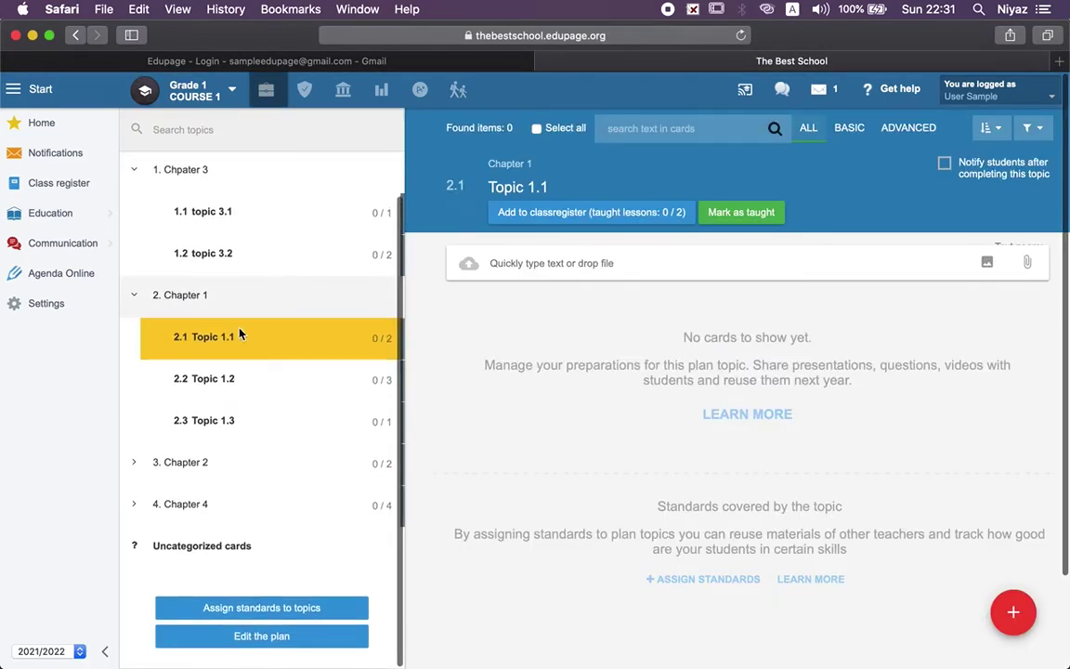
{"action": "left_click", "coordinate": [137, 469]}
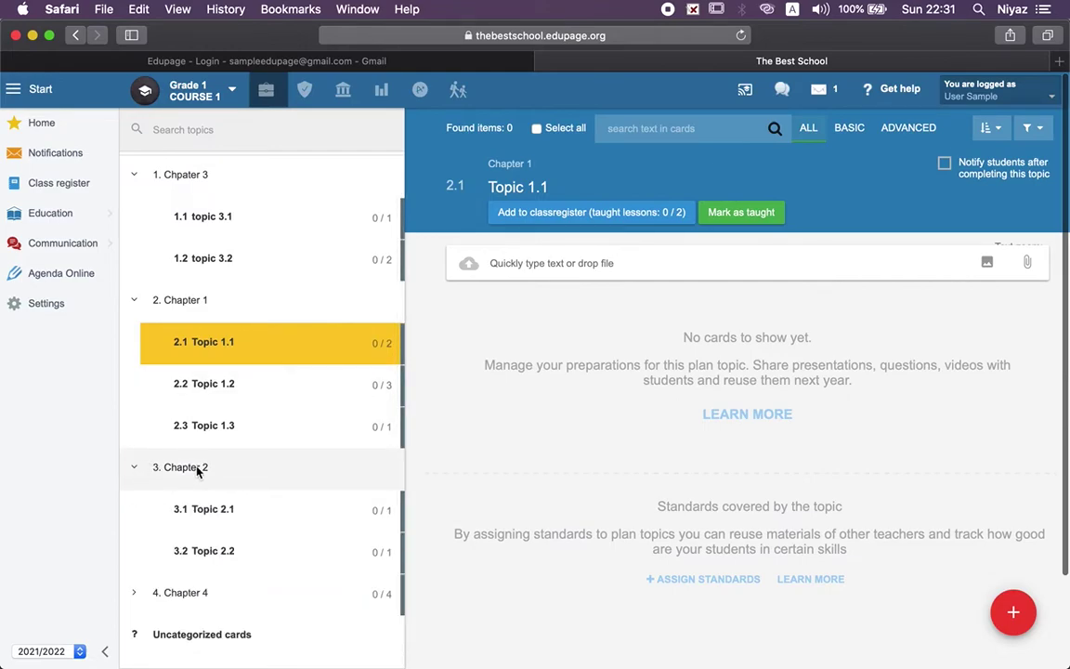
{"action": "scroll", "coordinate": [198, 470], "scroll_direction": "down", "scroll_amount": 4}
{"action": "left_click", "coordinate": [134, 509]}
{"action": "scroll", "coordinate": [235, 485], "scroll_direction": "down", "scroll_amount": 4}
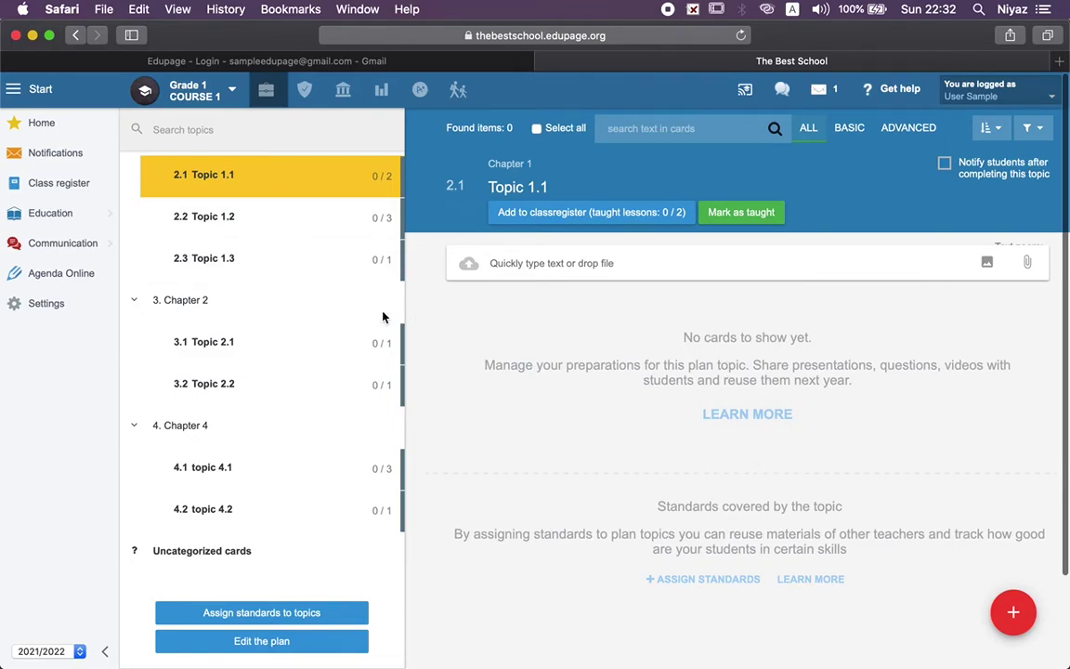
{"action": "scroll", "coordinate": [306, 316], "scroll_direction": "up", "scroll_amount": 10}
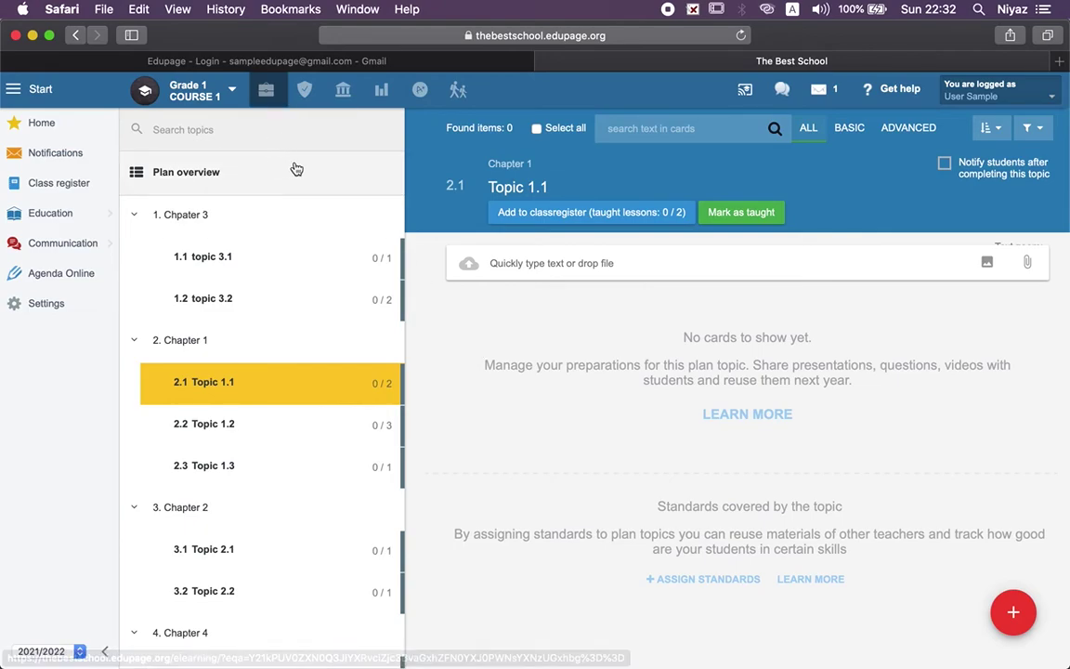
{"action": "scroll", "coordinate": [295, 305], "scroll_direction": "down", "scroll_amount": 3}
{"action": "scroll", "coordinate": [294, 305], "scroll_direction": "down", "scroll_amount": 5}
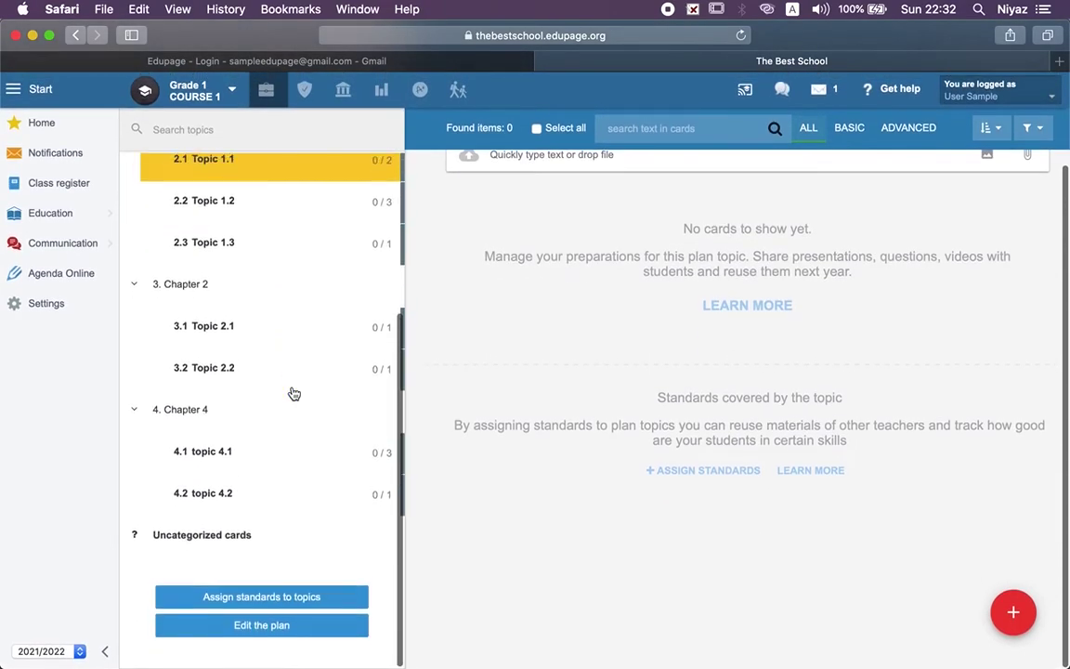
{"action": "left_click", "coordinate": [262, 642]}
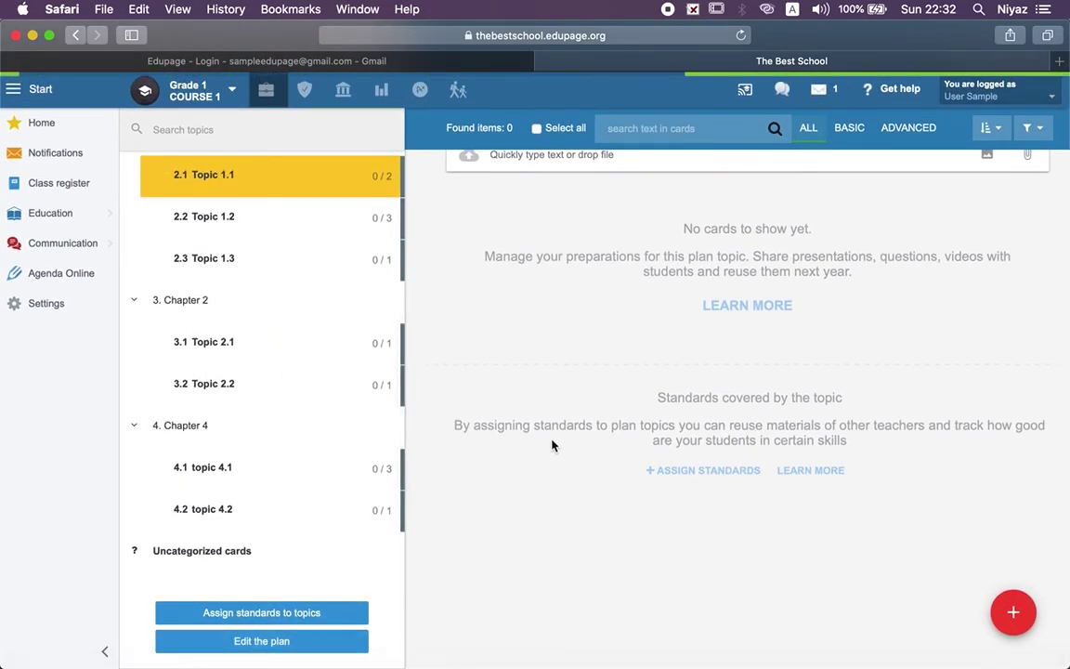
{"action": "scroll", "coordinate": [533, 316], "scroll_direction": "down", "scroll_amount": 3}
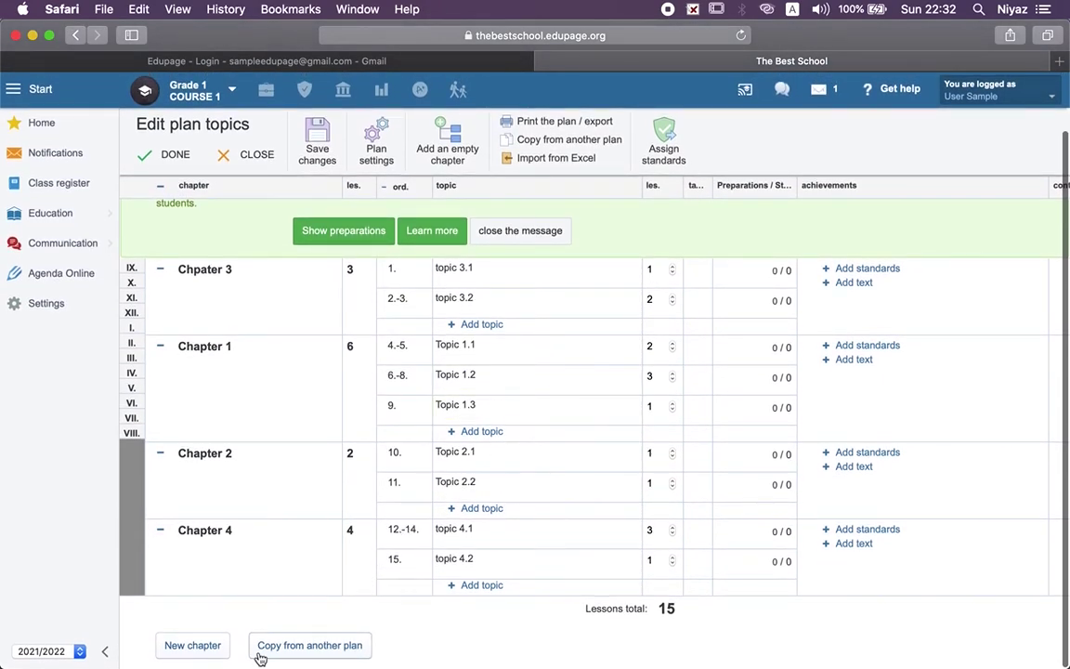
{"action": "left_click", "coordinate": [320, 650]}
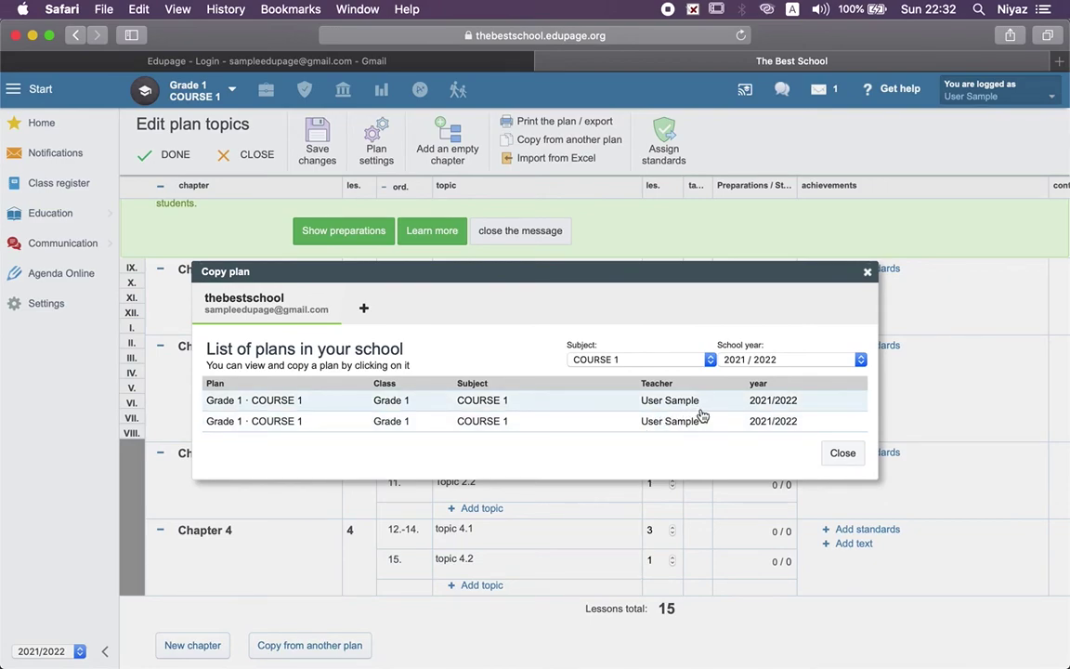
{"action": "left_click", "coordinate": [841, 453]}
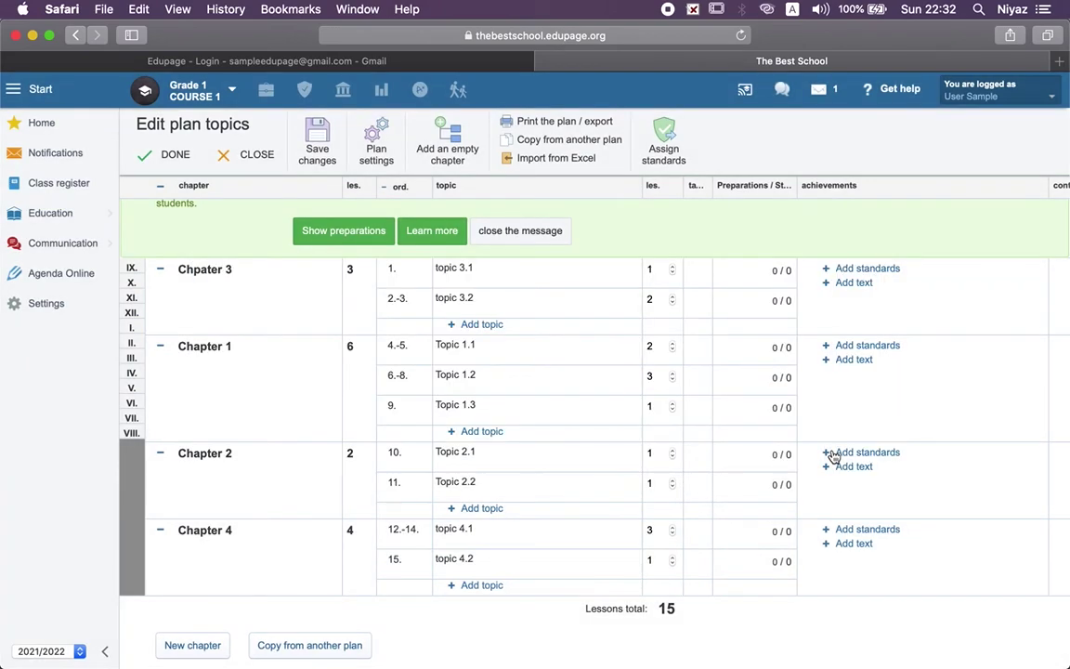
{"action": "mouse_move", "coordinate": [651, 265]}
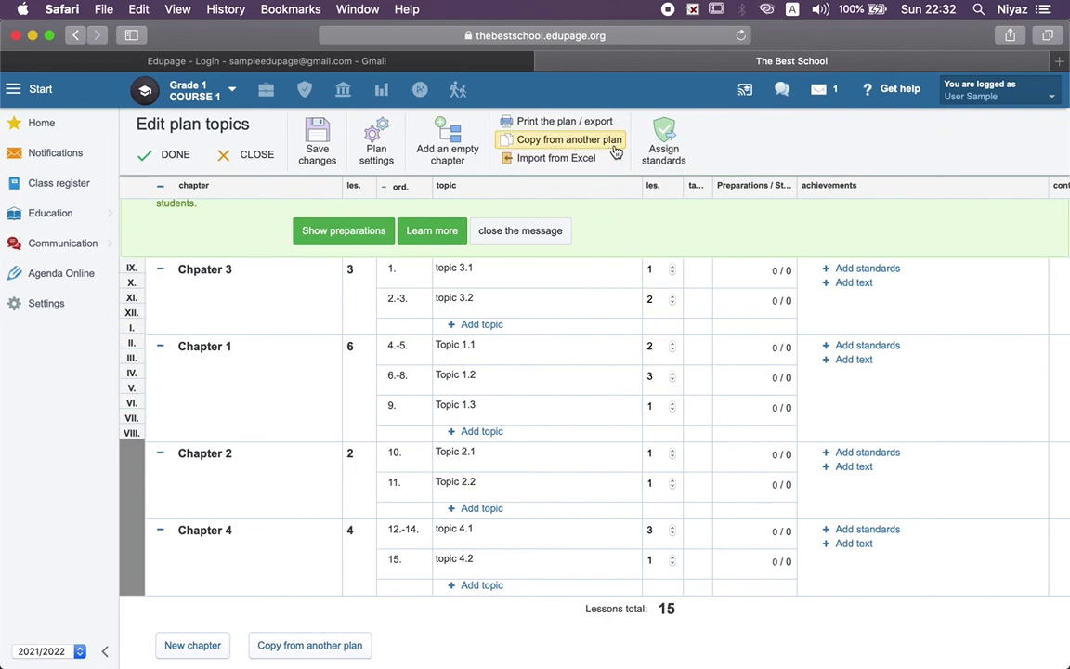
{"action": "scroll", "coordinate": [602, 267], "scroll_direction": "up", "scroll_amount": 2}
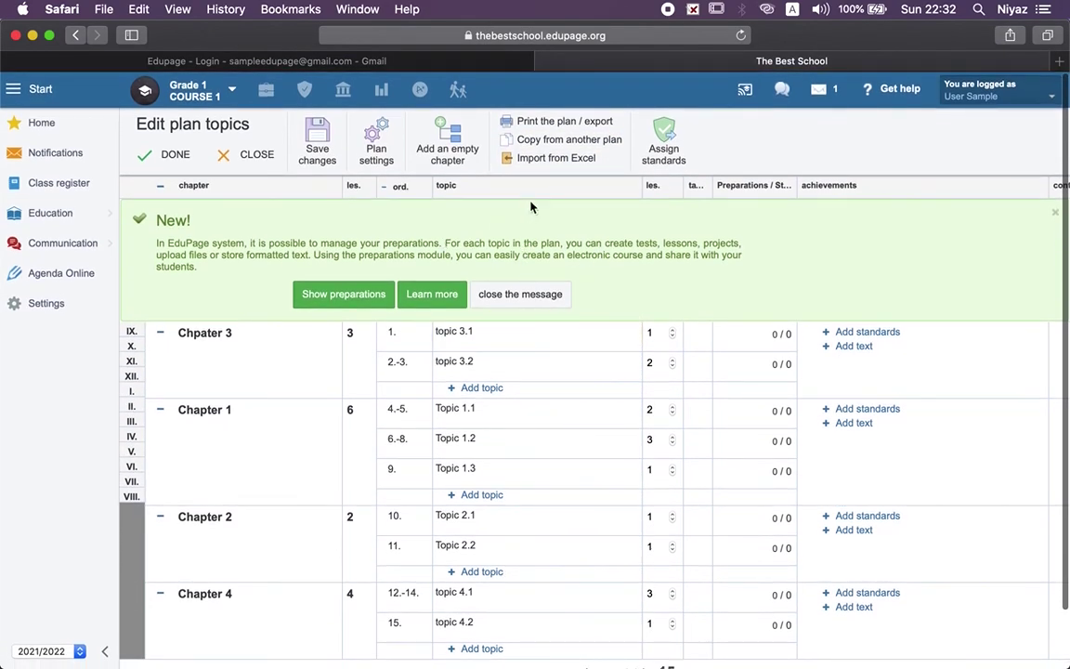